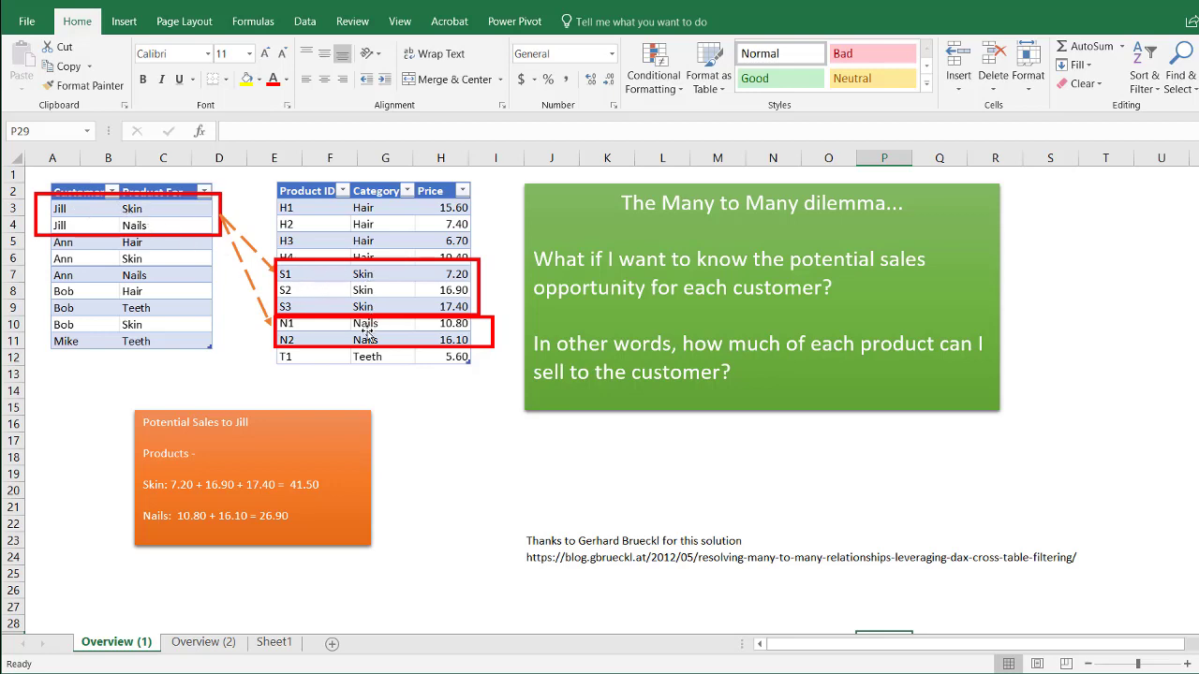
# Step: Convert the customer list in A1:B10 on Sheet1 into a table with headers and name it cust
pyautogui.click(208, 421)
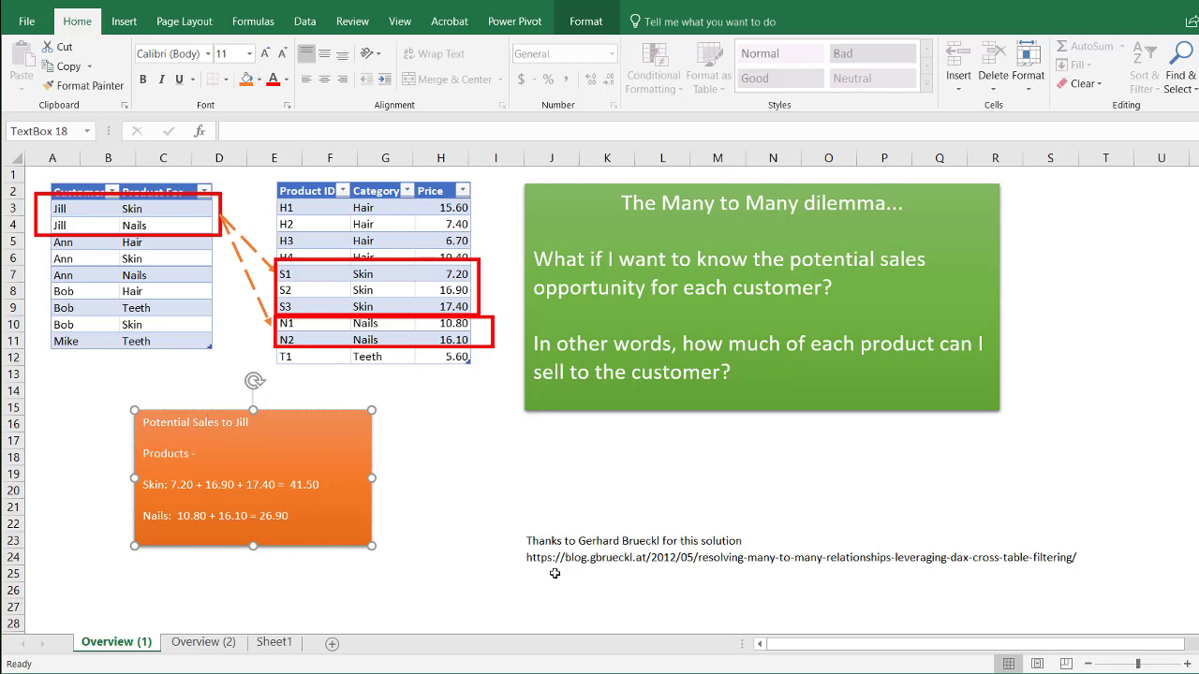
pyautogui.click(281, 645)
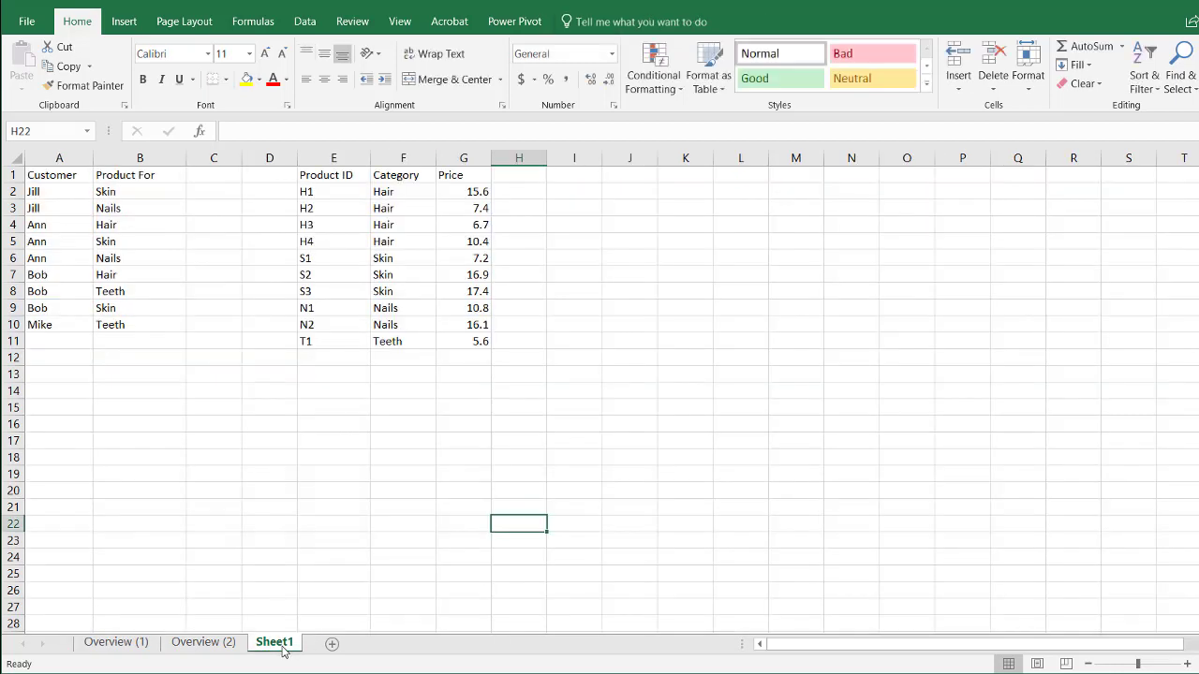
pyautogui.click(70, 208)
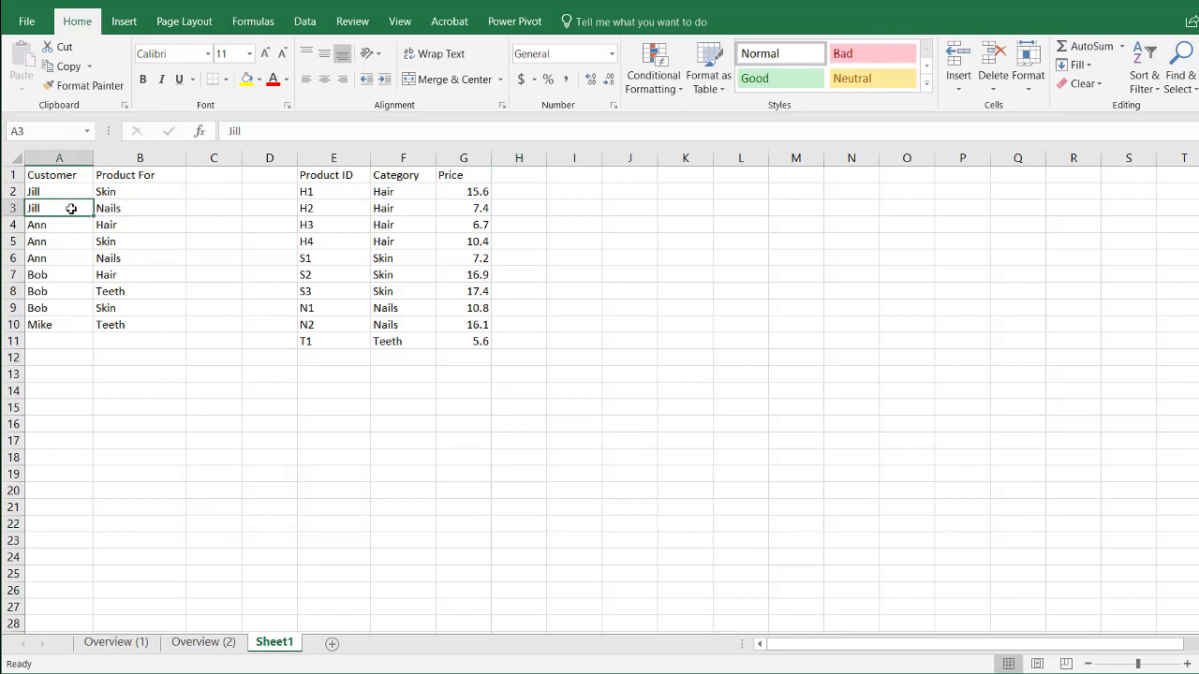
pyautogui.click(351, 245)
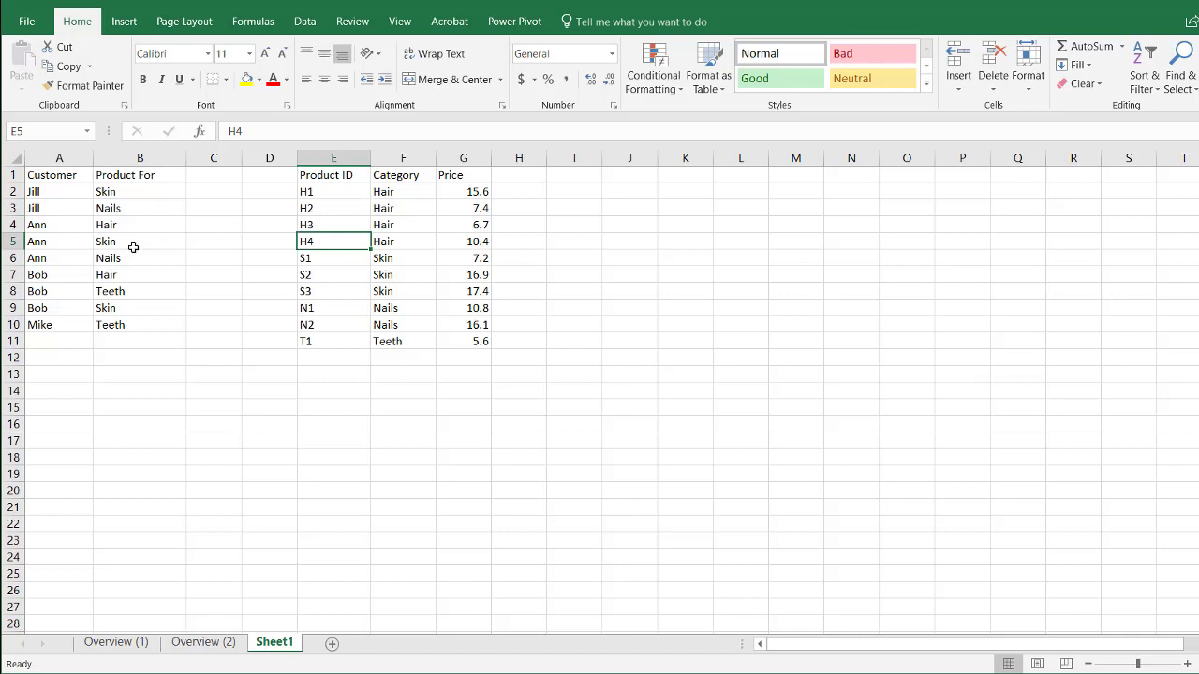
pyautogui.click(105, 255)
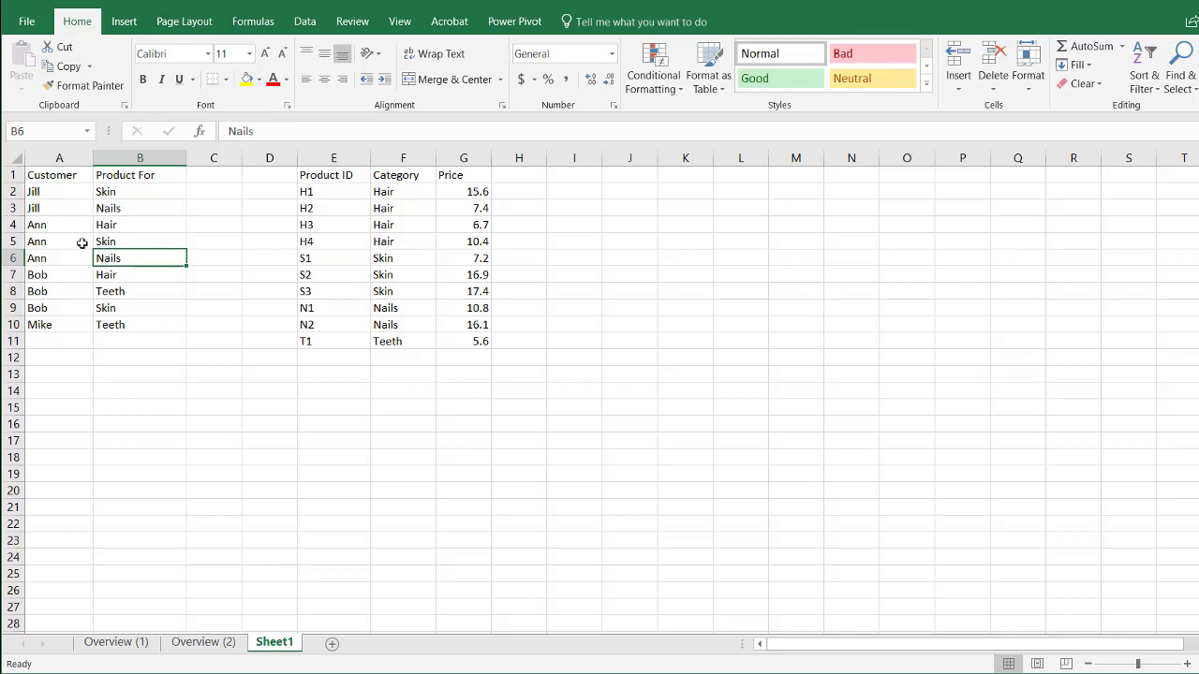
pyautogui.click(80, 243)
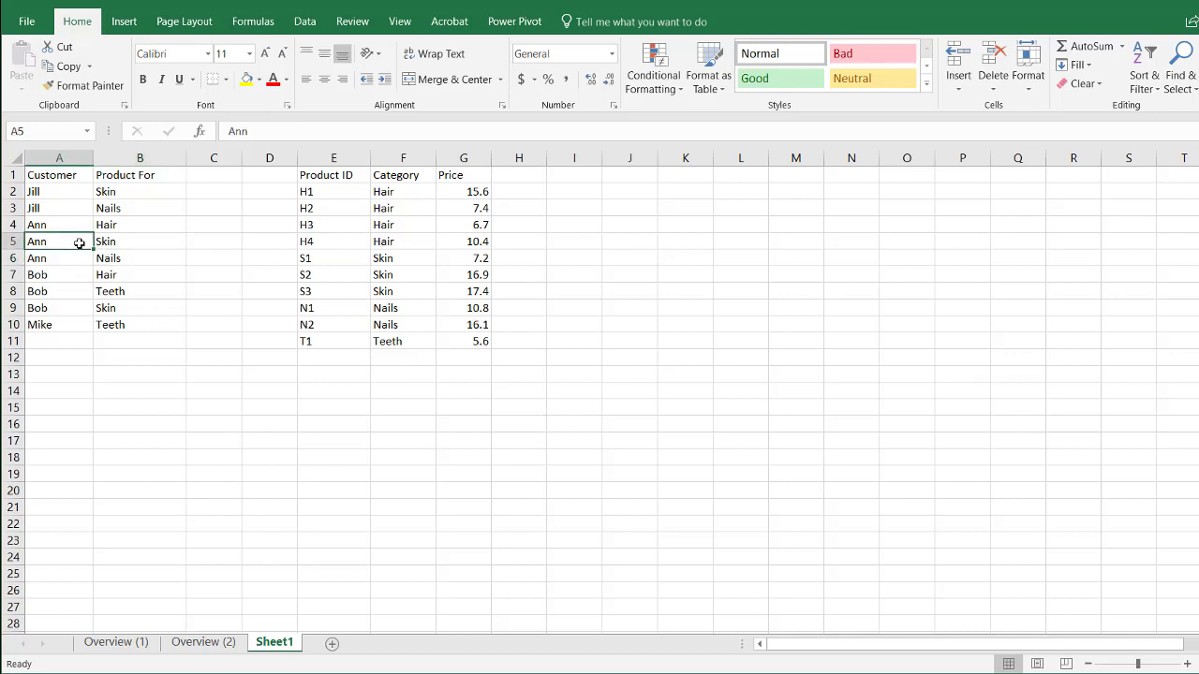
pyautogui.hotkey('ctrl', 't')
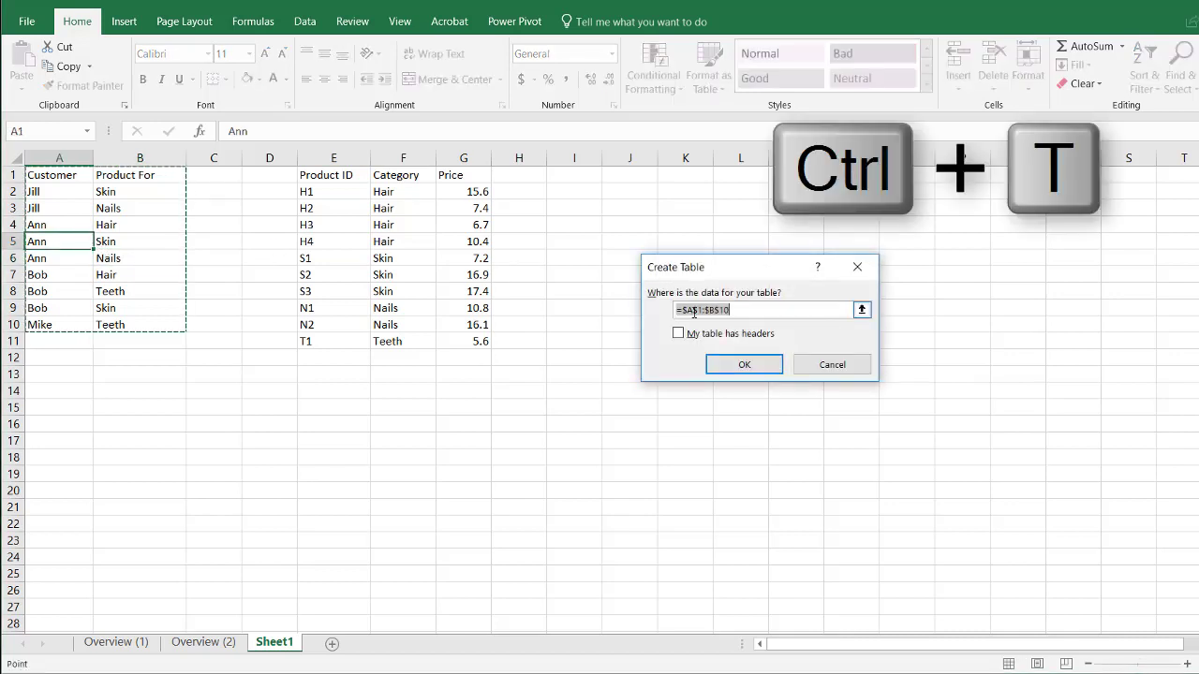
pyautogui.click(678, 333)
pyautogui.click(741, 365)
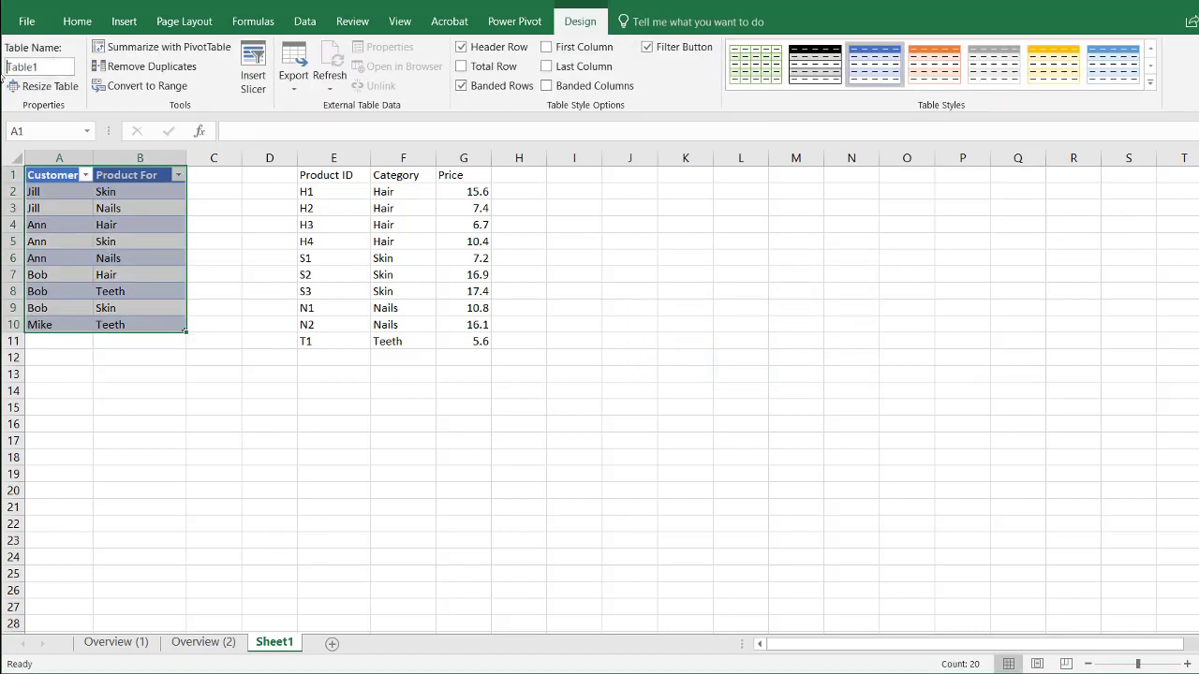
pyautogui.click(43, 66)
pyautogui.write('cus')
pyautogui.press('Return')
# Step: Convert the product list in E1:G11 into a table with headers and name it prodcat
pyautogui.click(385, 214)
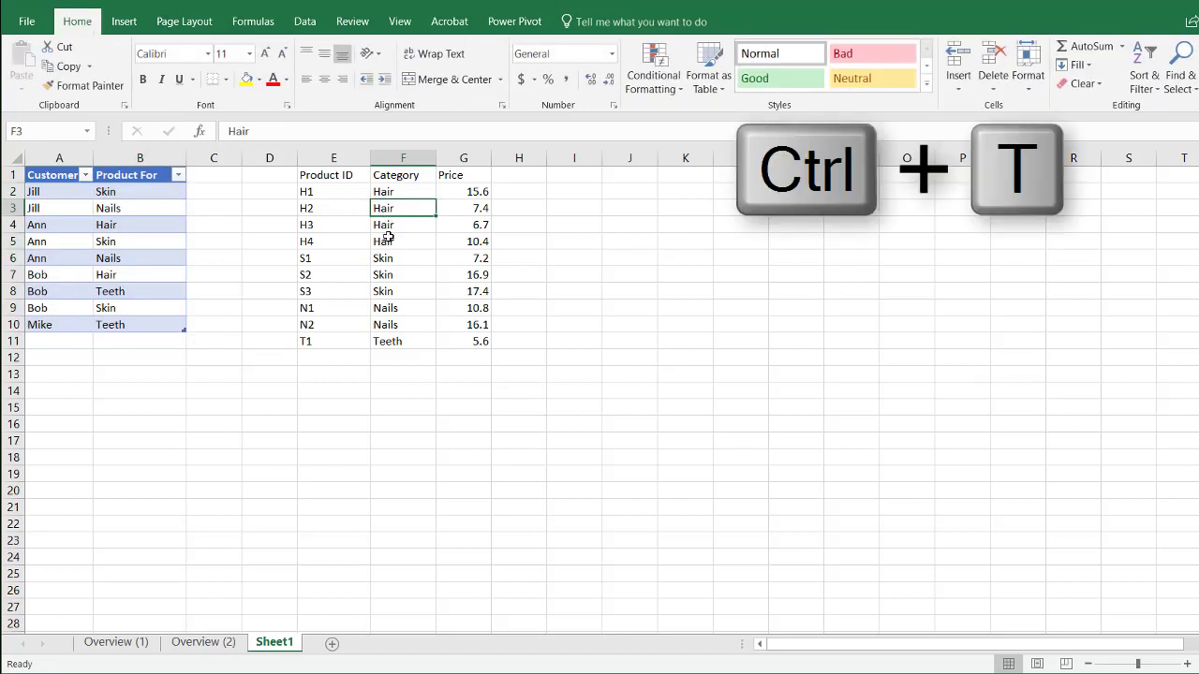
pyautogui.hotkey('ctrl', 't')
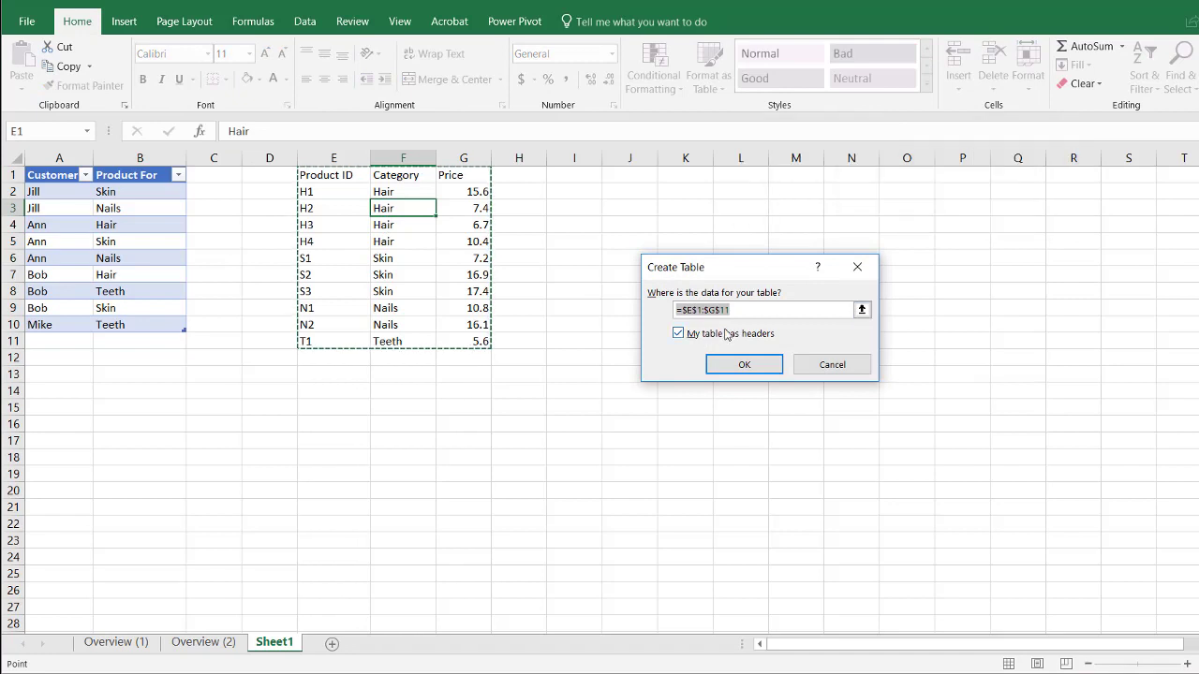
pyautogui.click(745, 364)
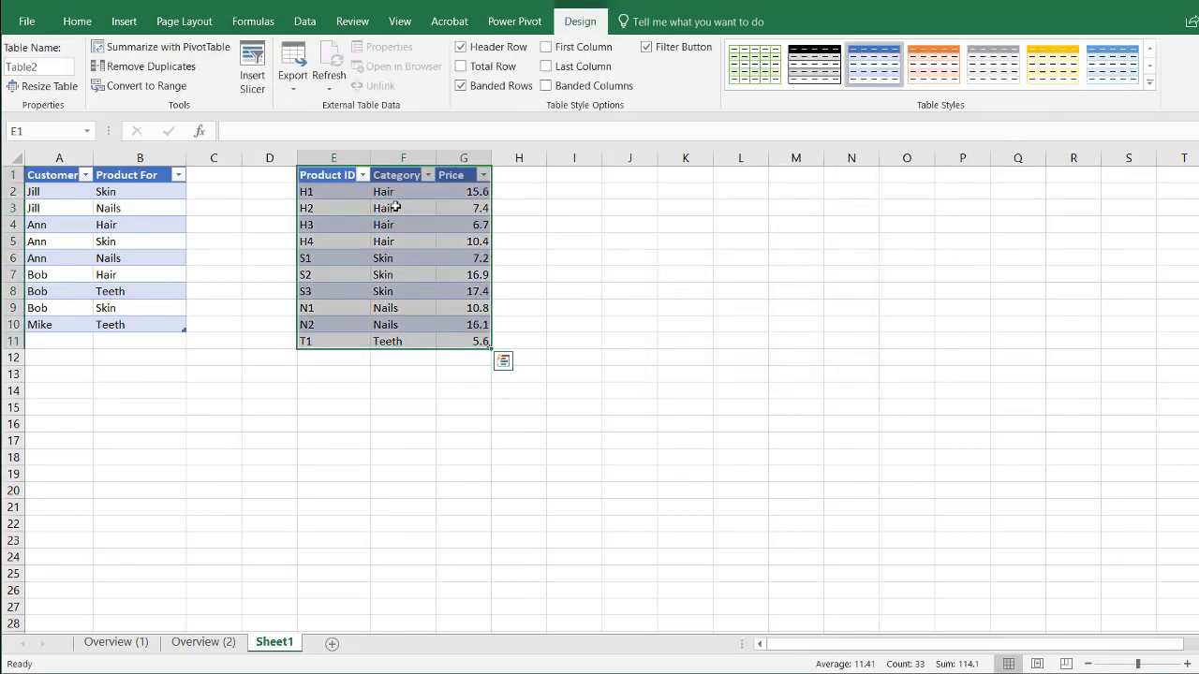
pyautogui.click(53, 71)
pyautogui.write('prodcat')
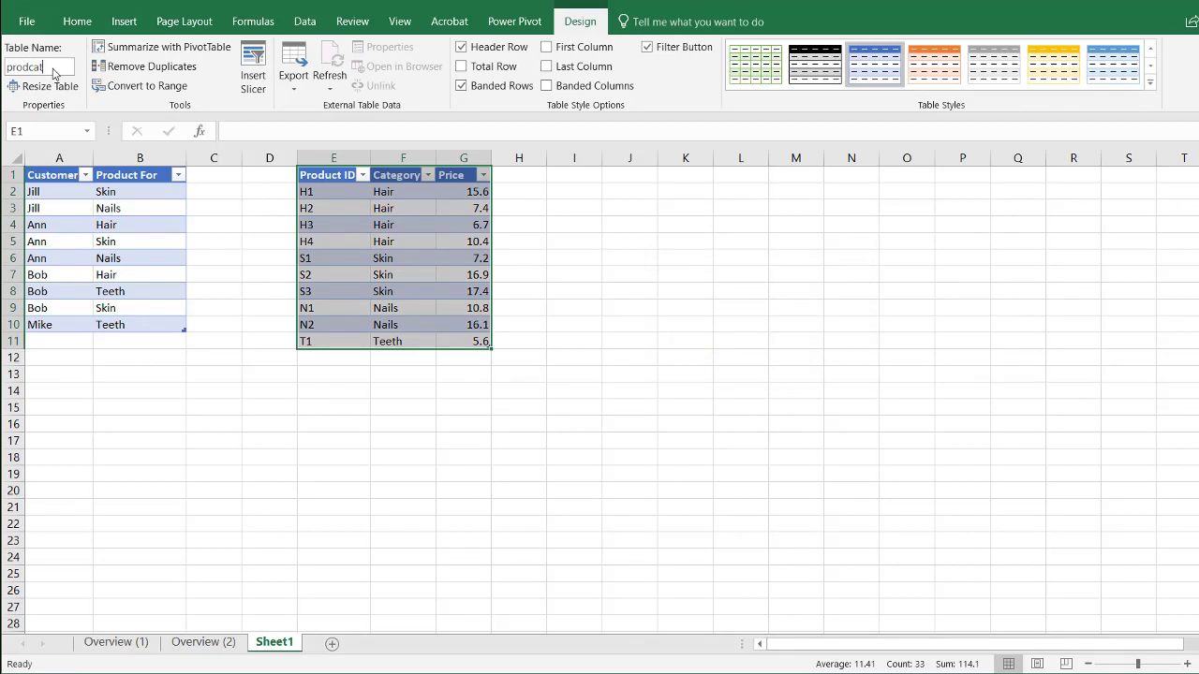
pyautogui.press('Return')
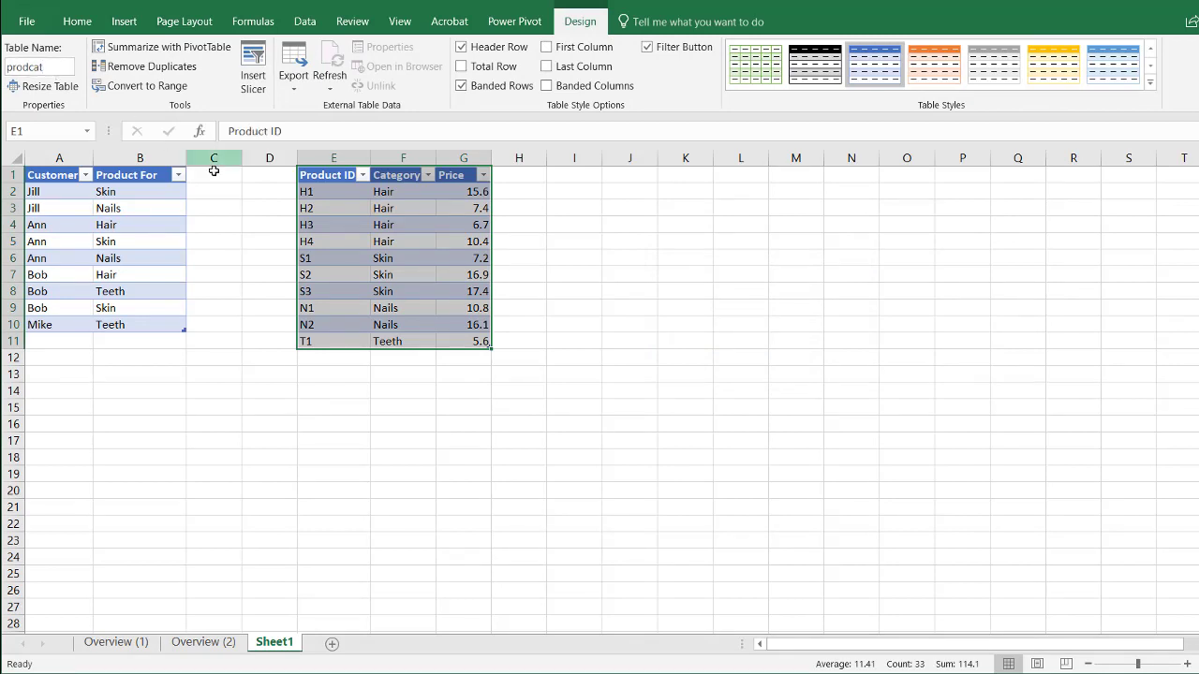
# Step: Add the cust and prodcat tables to the Power Pivot data model
pyautogui.click(141, 238)
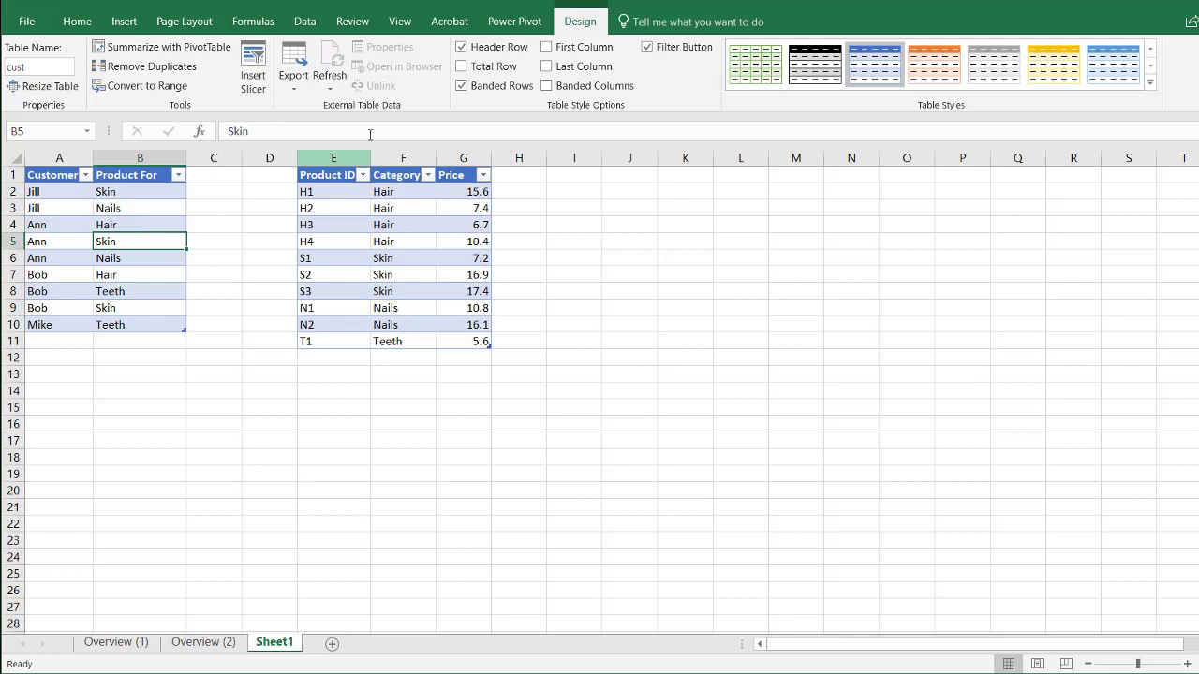
pyautogui.click(513, 24)
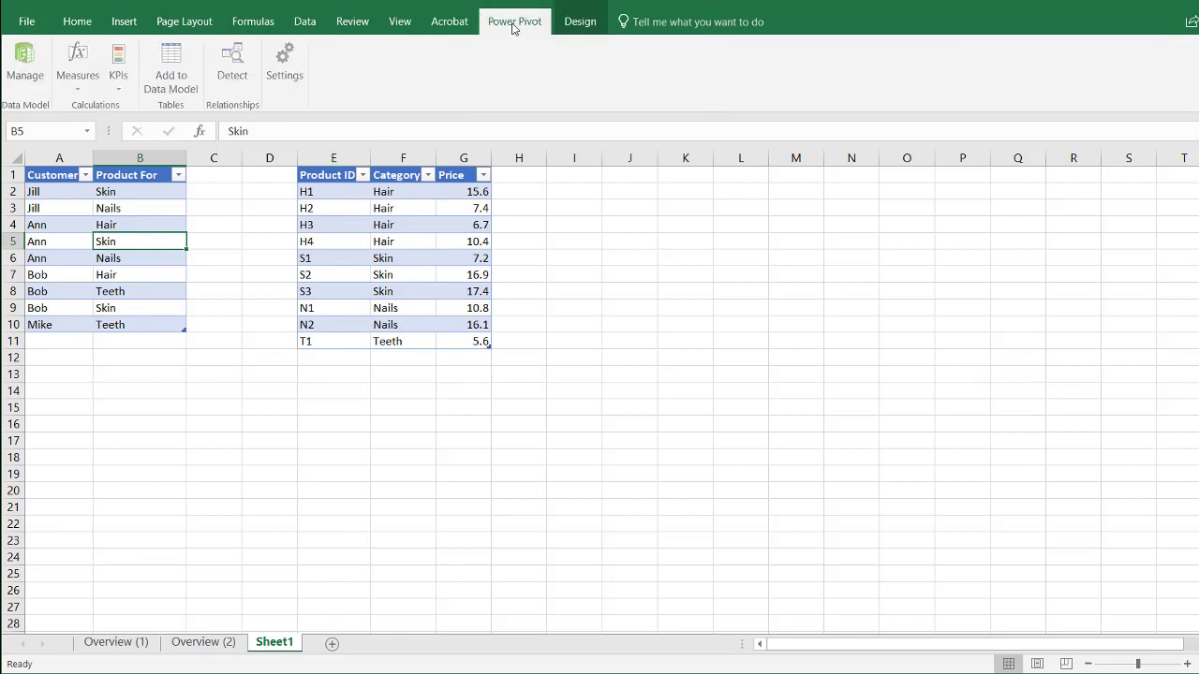
pyautogui.click(172, 96)
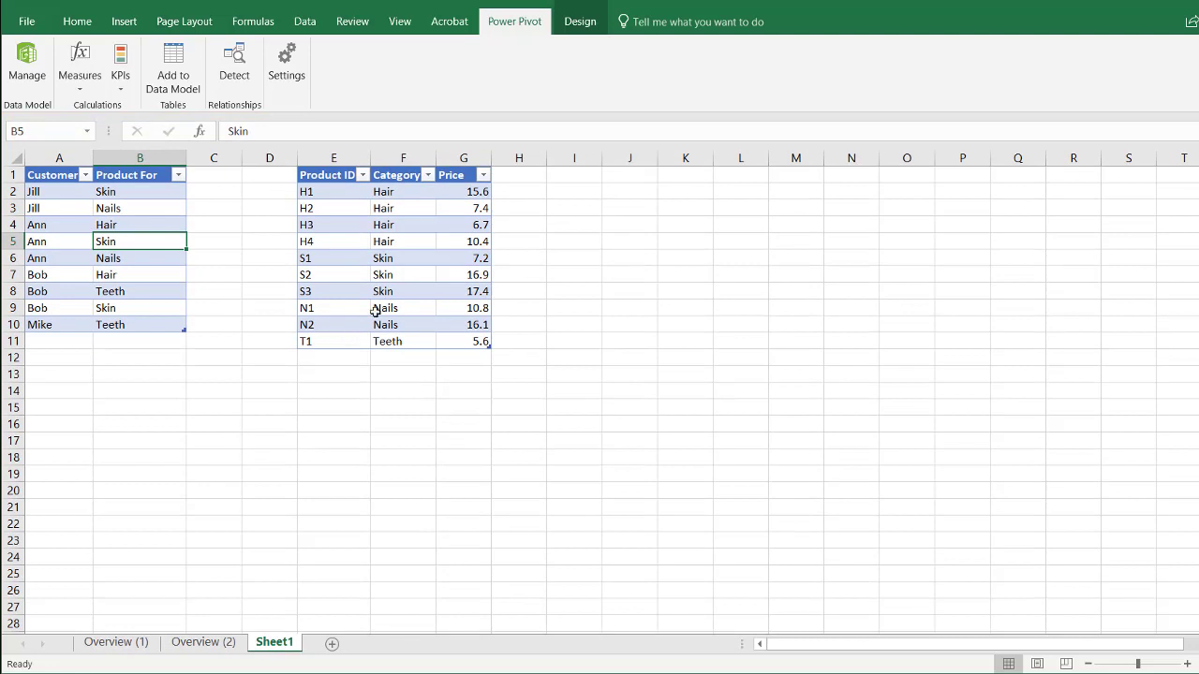
pyautogui.click(383, 306)
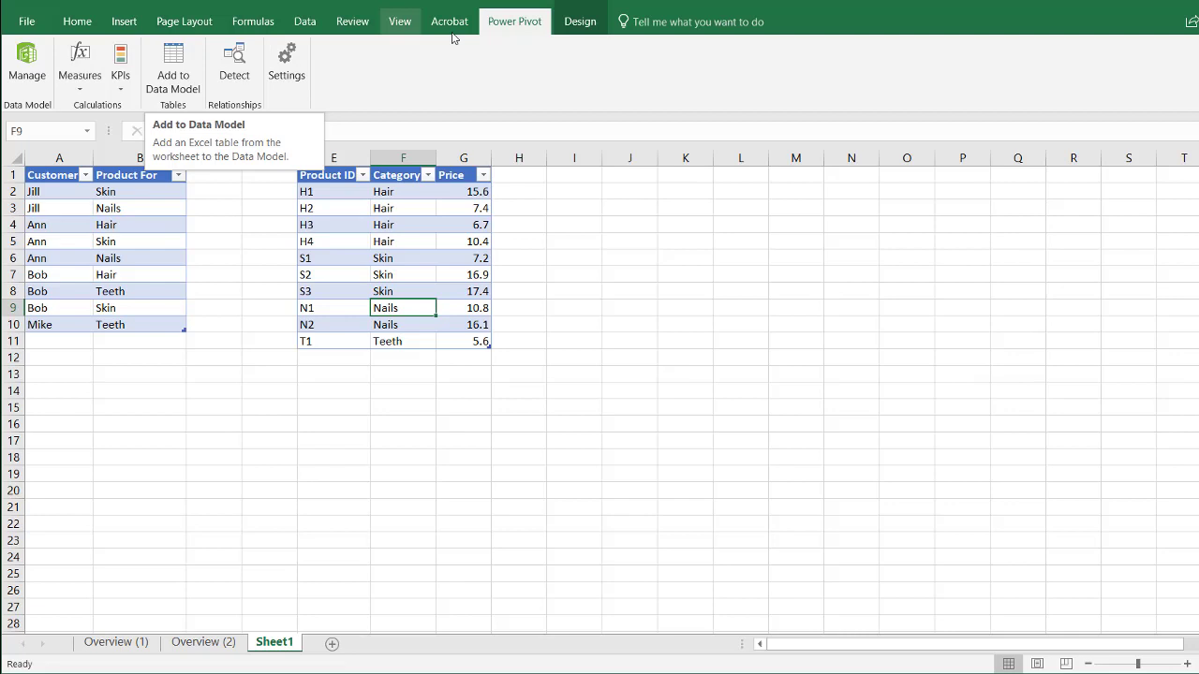
pyautogui.click(173, 70)
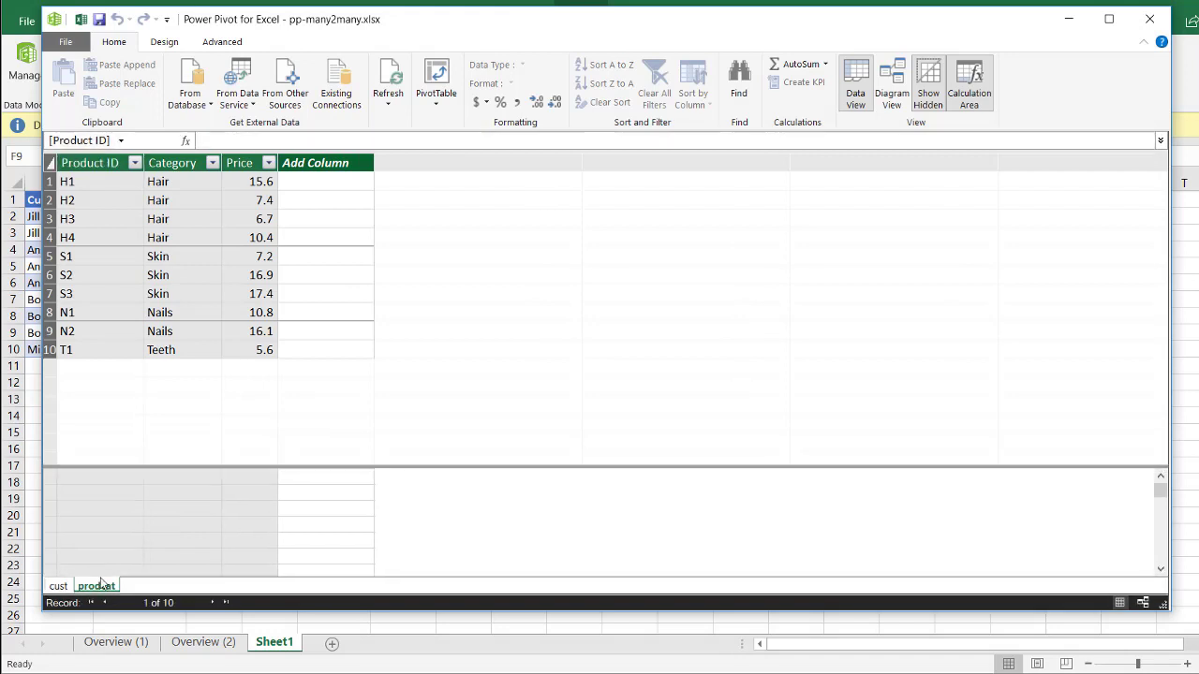
# Step: Try to relate Product For in cust to Category in prodcat in the data model's diagram view
pyautogui.click(892, 89)
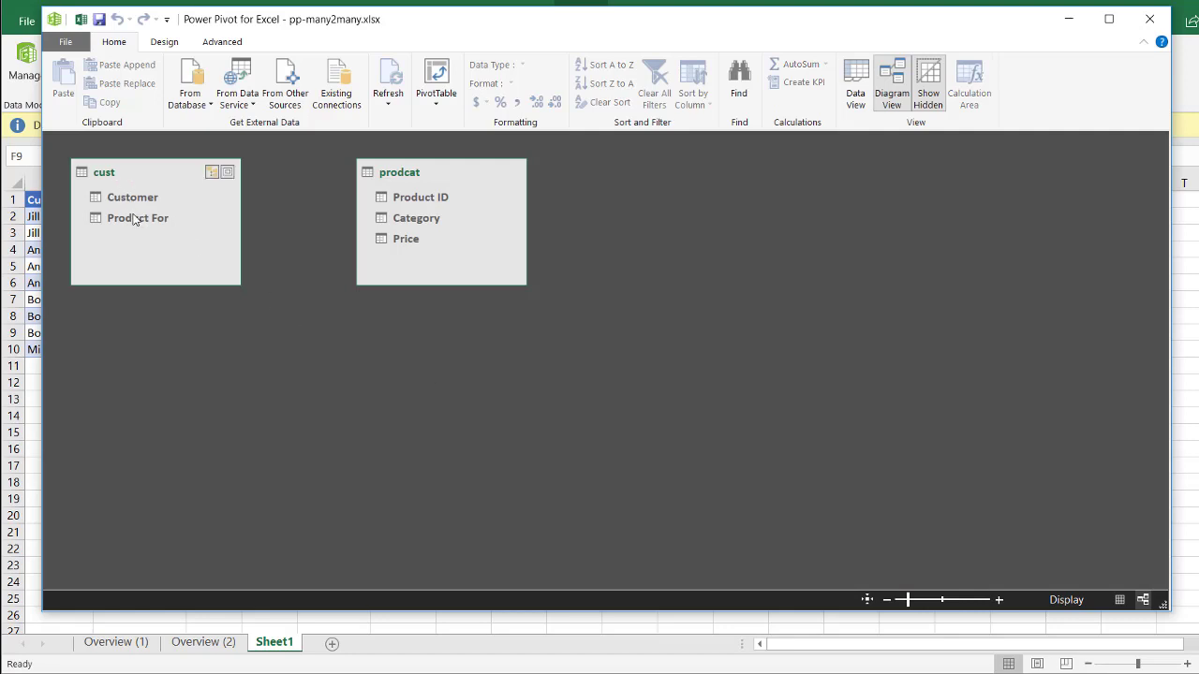
pyautogui.moveTo(136, 217); pyautogui.dragTo(342, 215)
pyautogui.moveTo(166, 219); pyautogui.dragTo(404, 220)
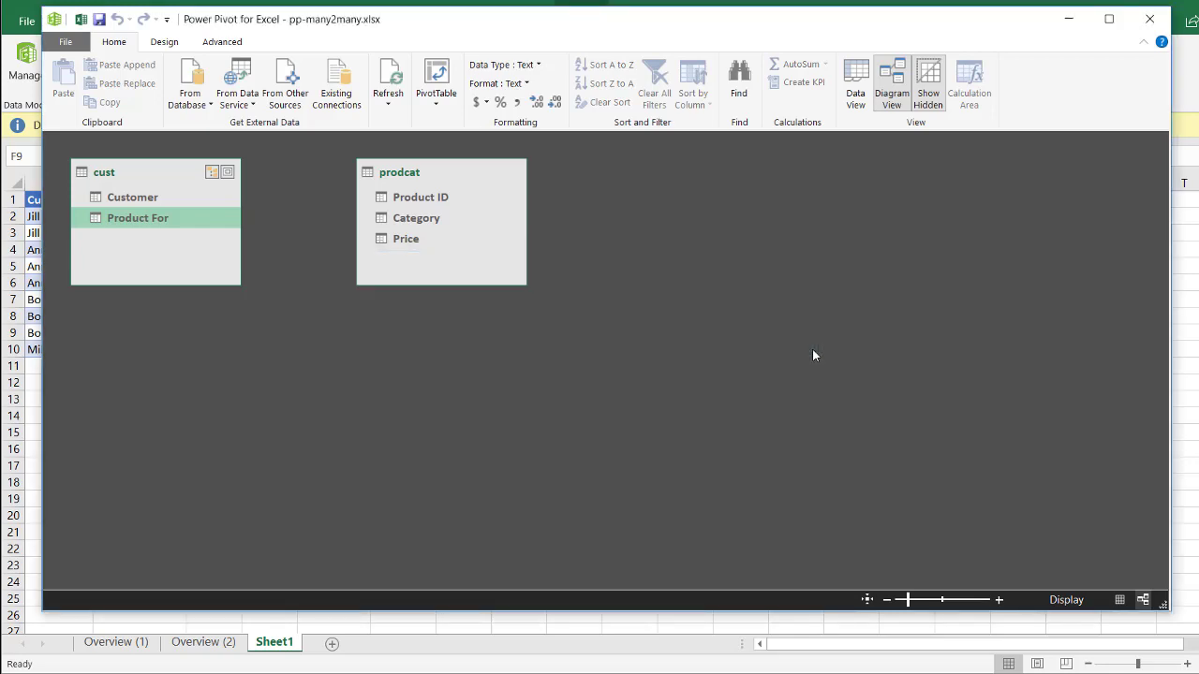
# Step: Switch back to Excel and review the Overview (1) example and the customer and product tables on Sheet1
pyautogui.click(513, 635)
pyautogui.click(116, 642)
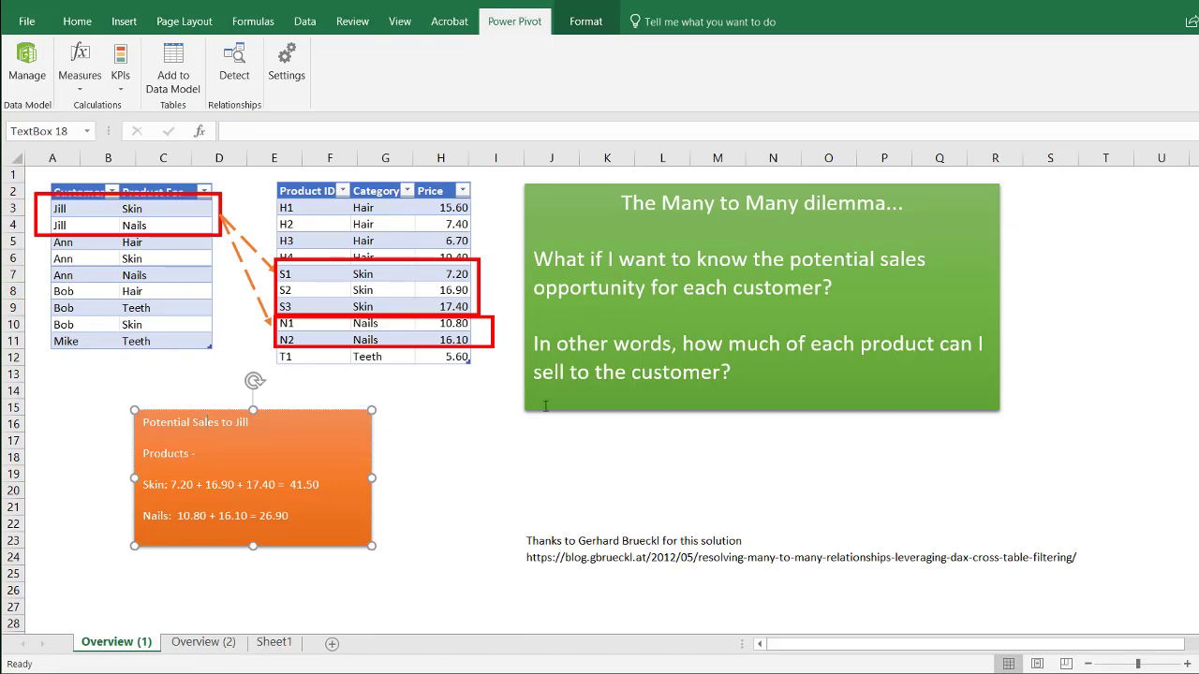
pyautogui.click(274, 642)
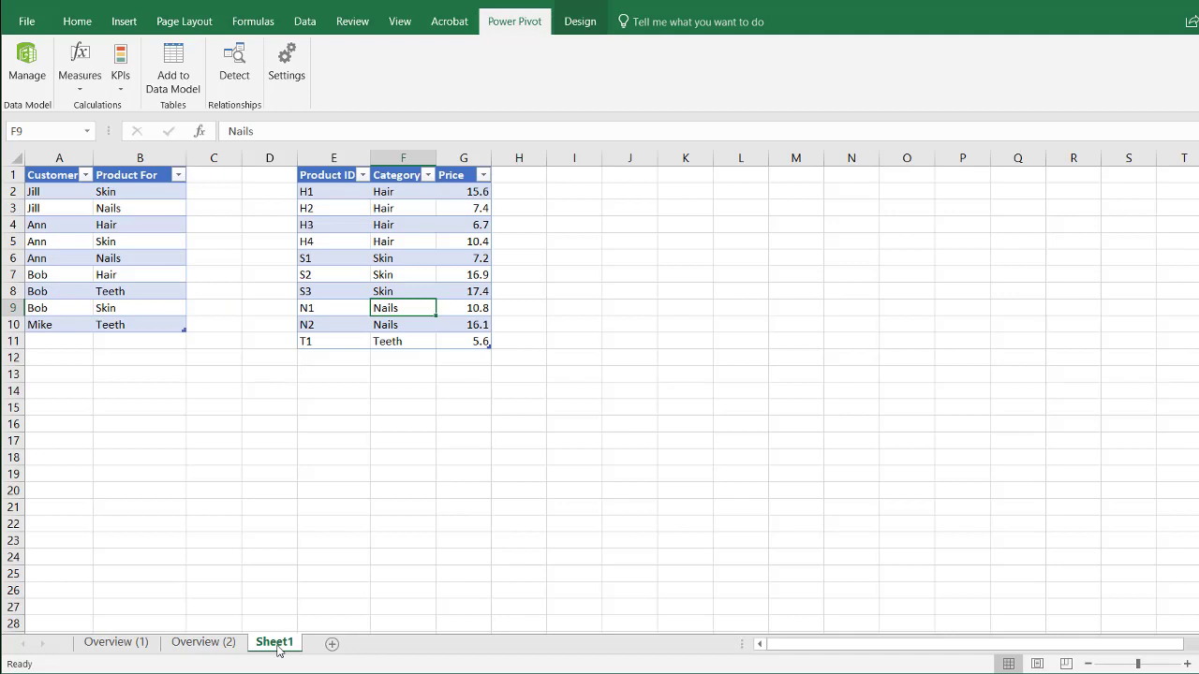
pyautogui.click(110, 263)
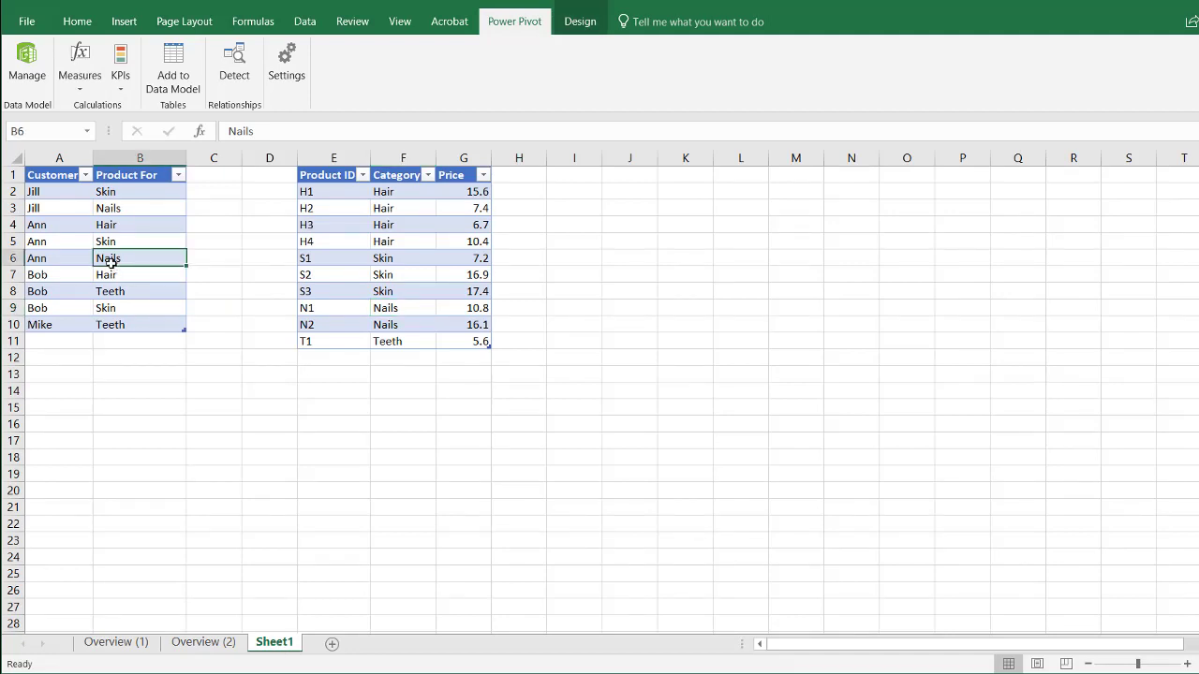
pyautogui.click(58, 180)
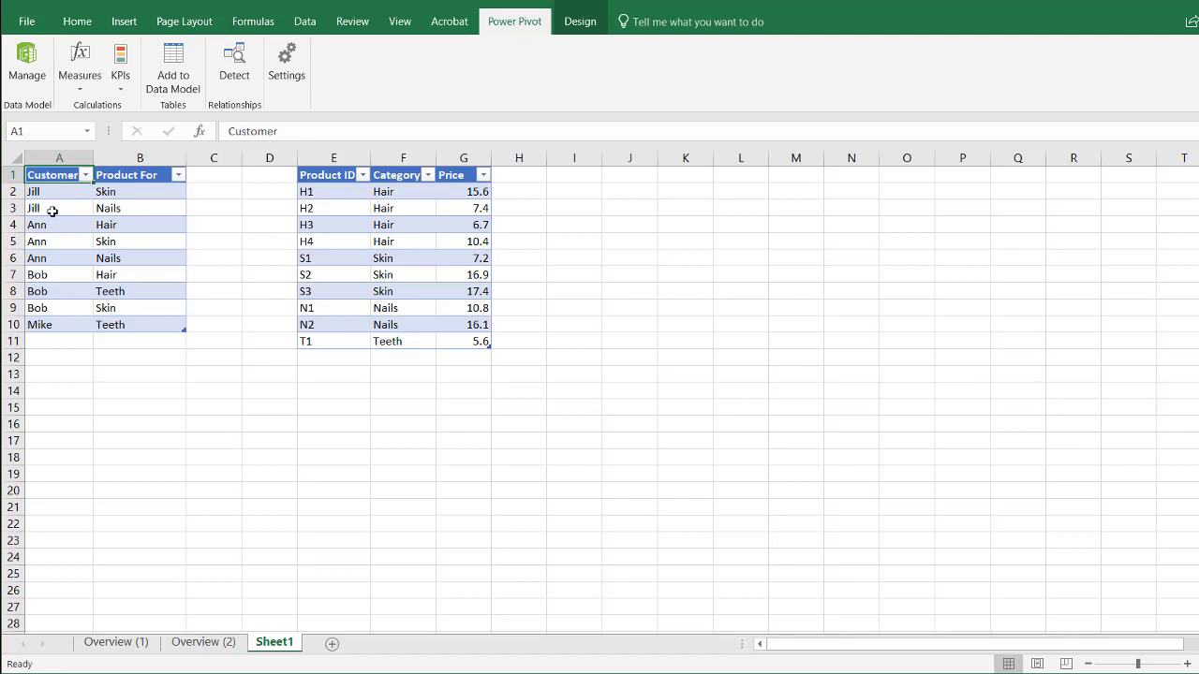
pyautogui.click(385, 230)
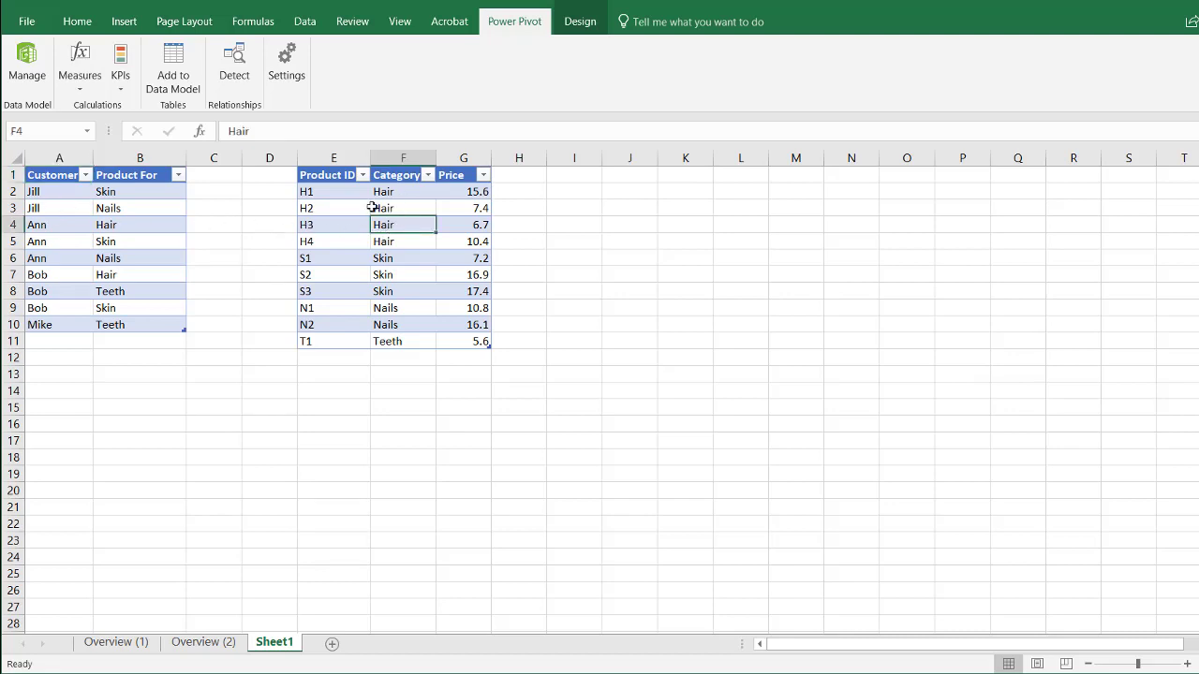
pyautogui.click(47, 223)
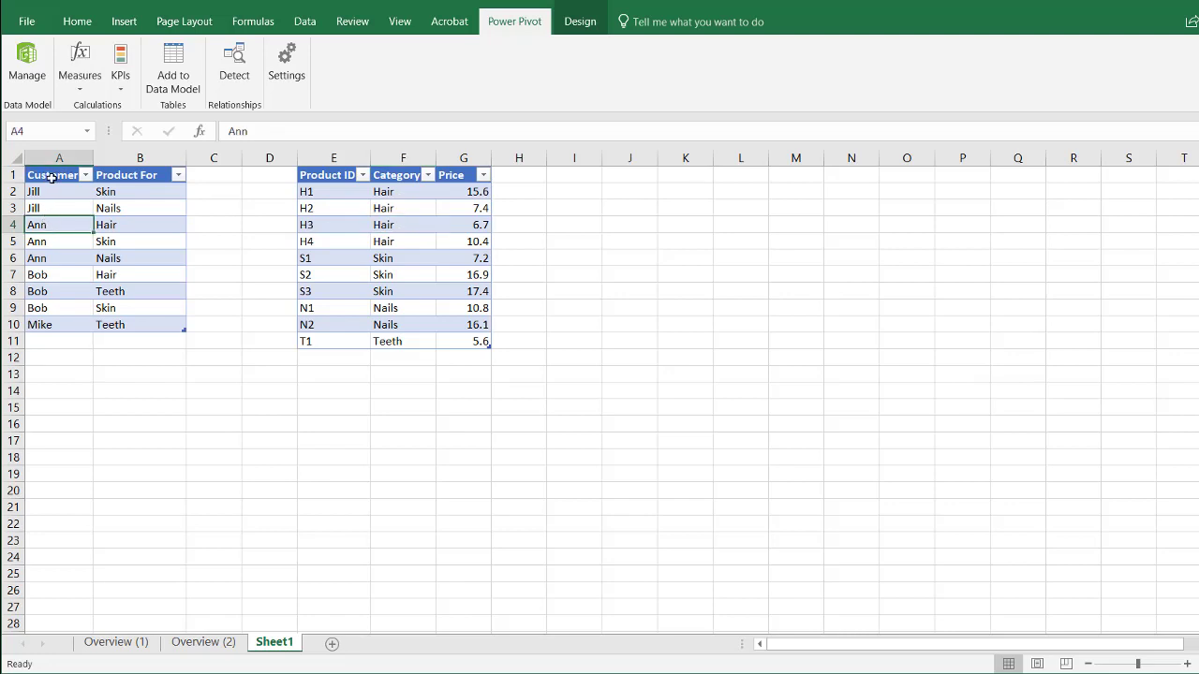
# Step: Copy the Customer column with its header from the cust table to cell A15
pyautogui.moveTo(52, 179); pyautogui.dragTo(51, 194)
pyautogui.moveTo(46, 239); pyautogui.dragTo(47, 324)
pyautogui.hotkey('ctrl', 'c')
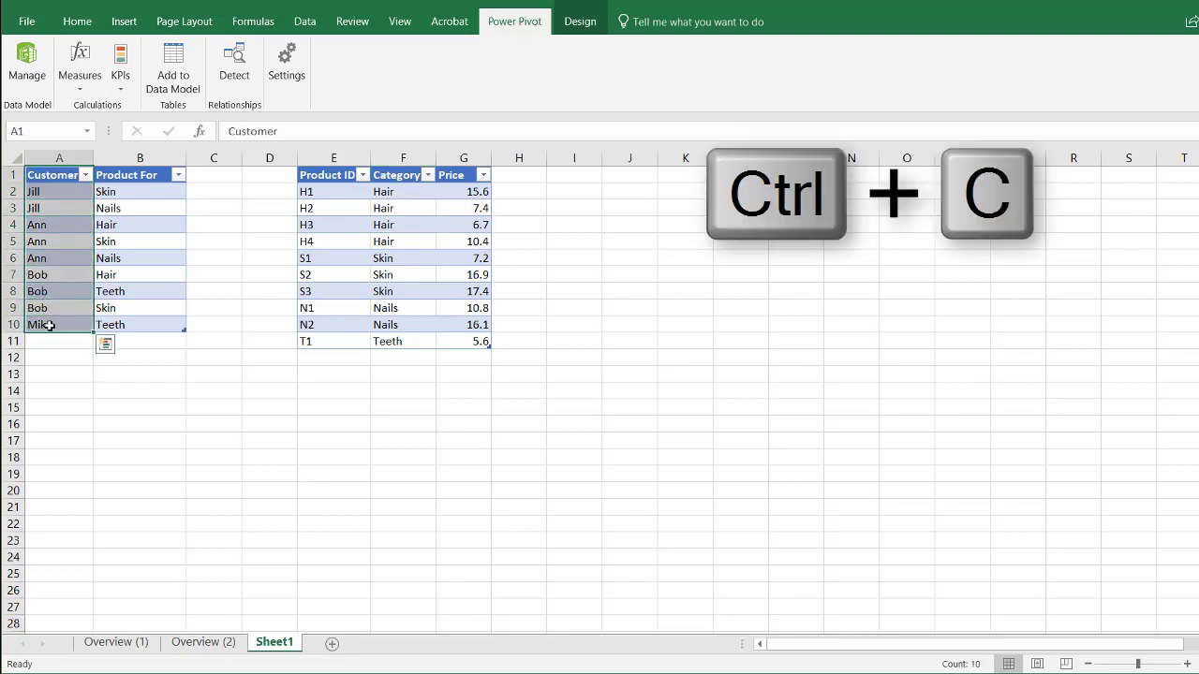
pyautogui.click(55, 399)
pyautogui.hotkey('ctrl', 'v')
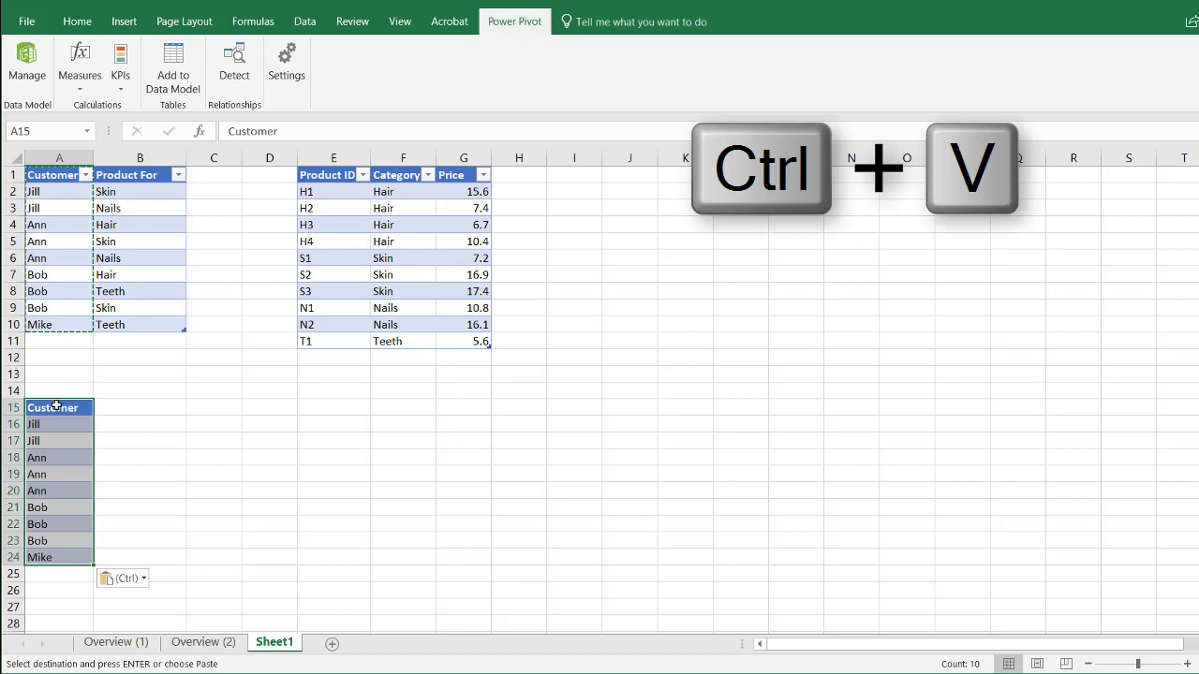
# Step: Remove the duplicates from the copied Customer list, treating its first row as a header
pyautogui.click(304, 21)
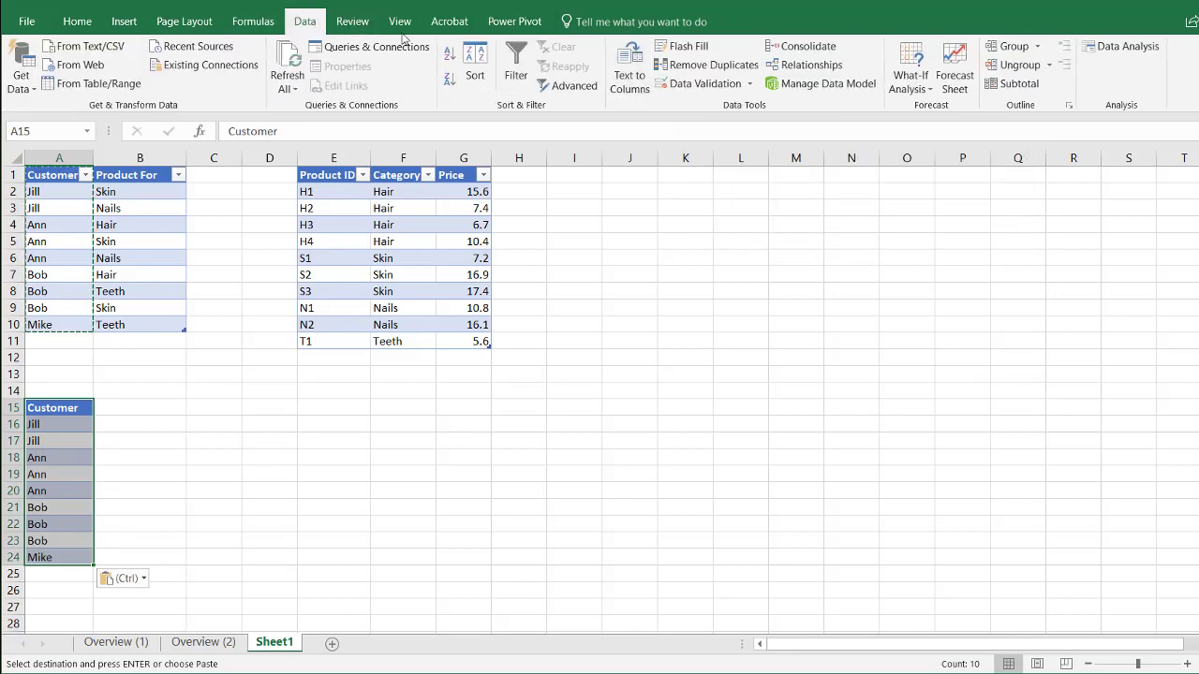
pyautogui.click(669, 65)
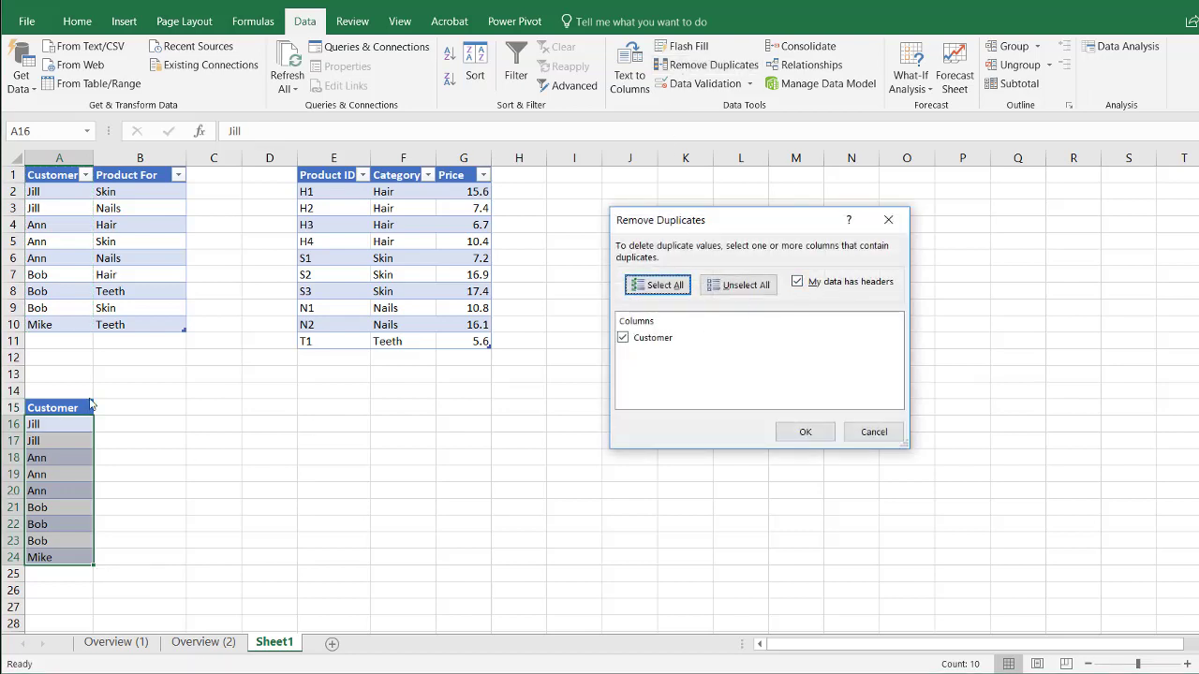
pyautogui.click(805, 433)
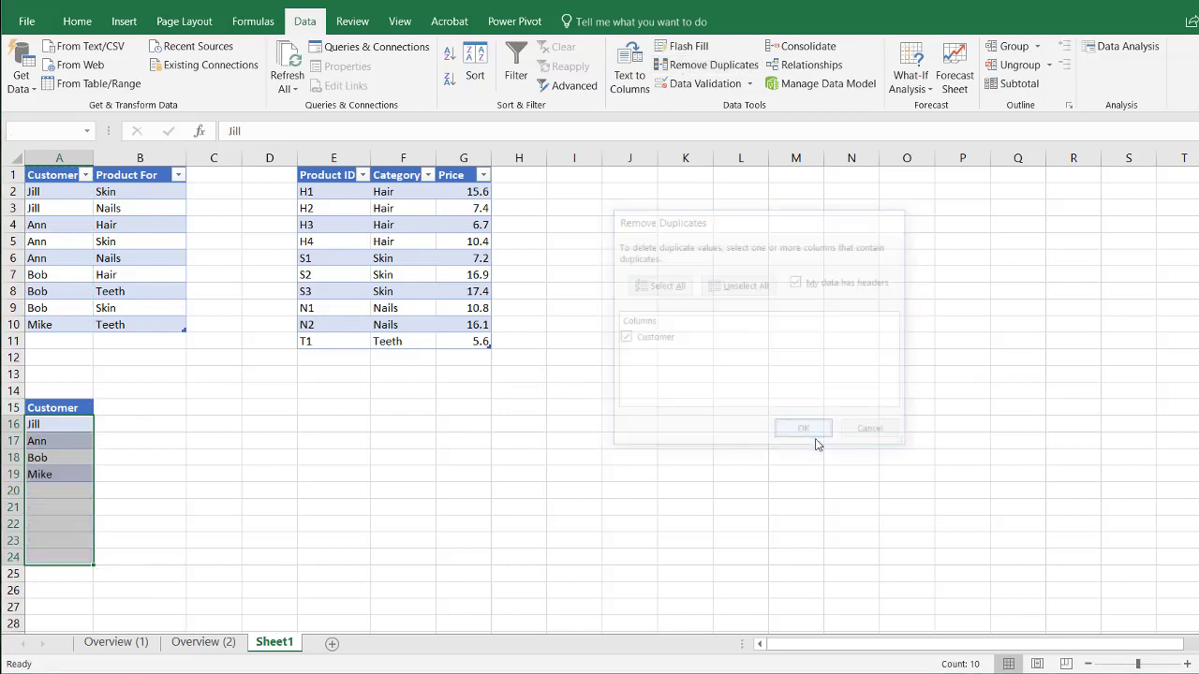
pyautogui.click(630, 406)
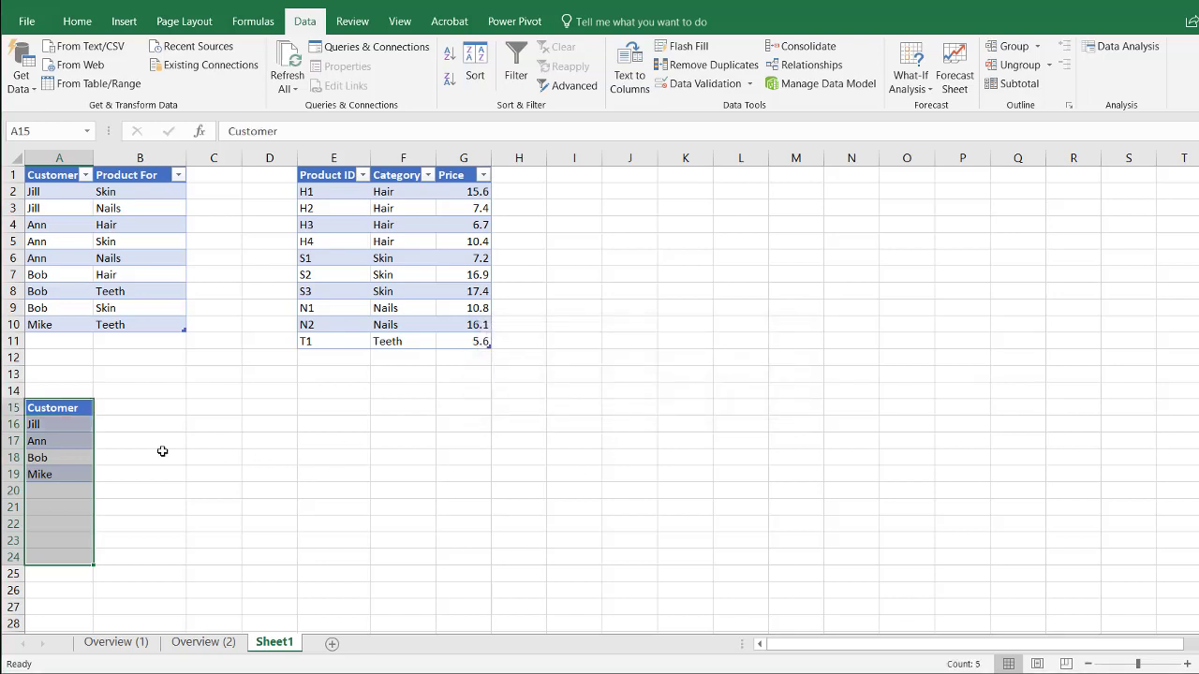
pyautogui.click(71, 447)
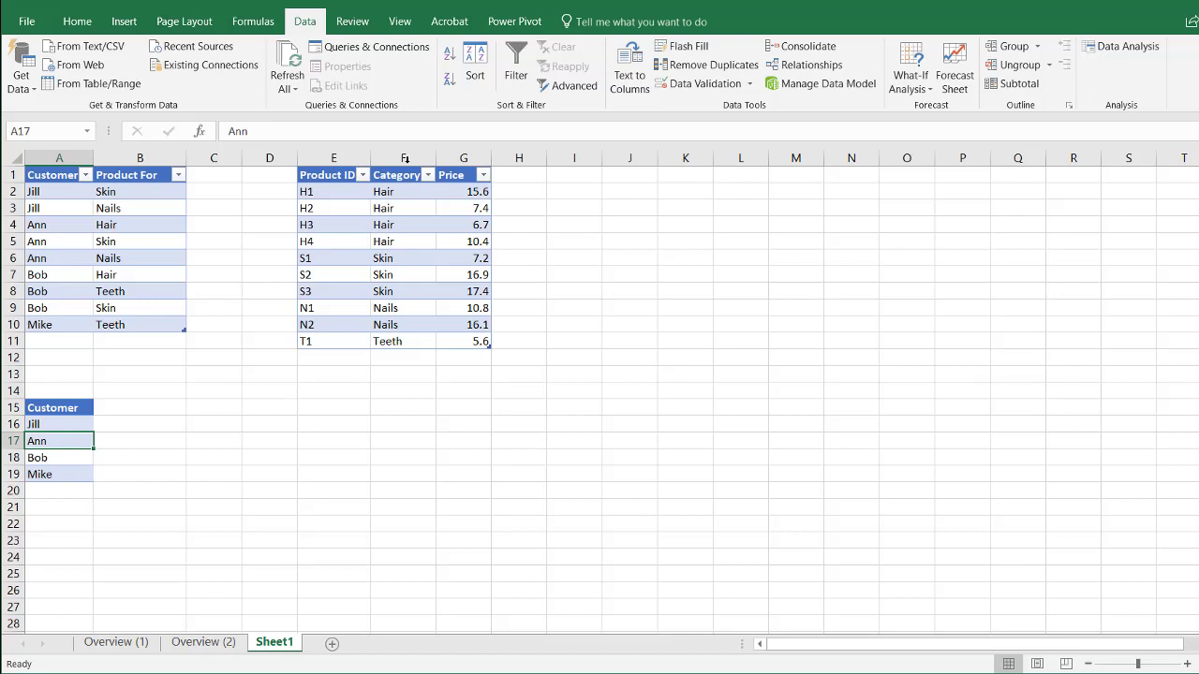
# Step: Copy the Category column with its header from the prodcat table to cell F15
pyautogui.moveTo(403, 175); pyautogui.dragTo(395, 342)
pyautogui.hotkey('ctrl', 'c')
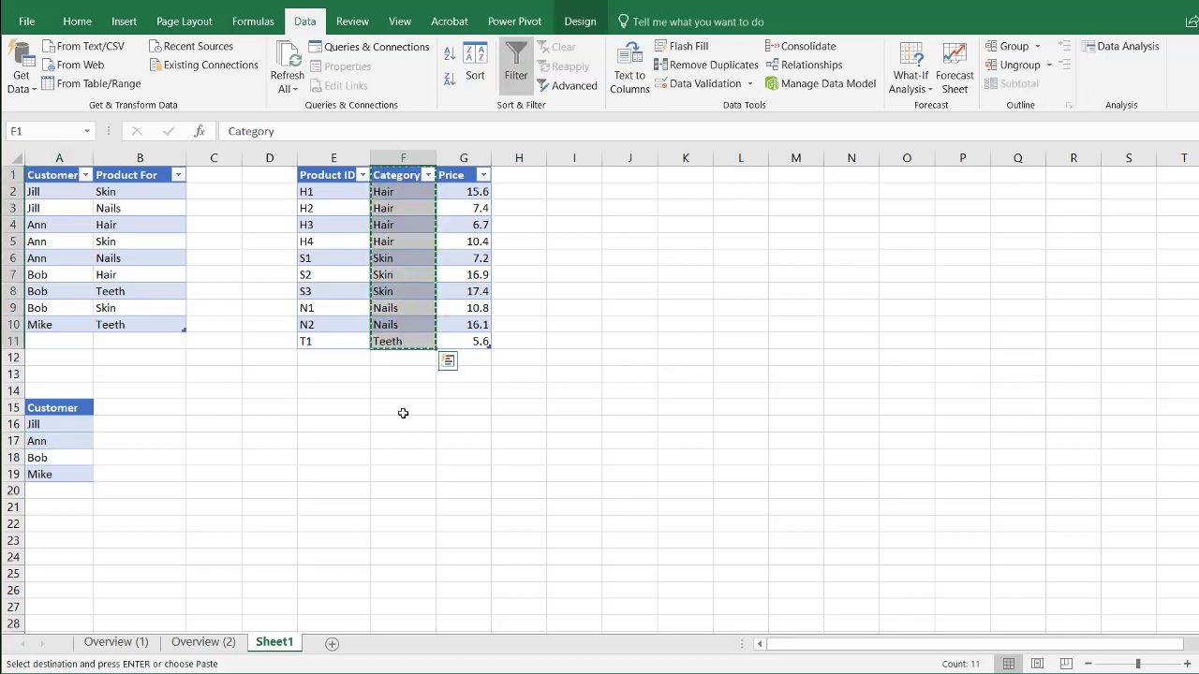
pyautogui.click(402, 405)
pyautogui.hotkey('ctrl', 'v')
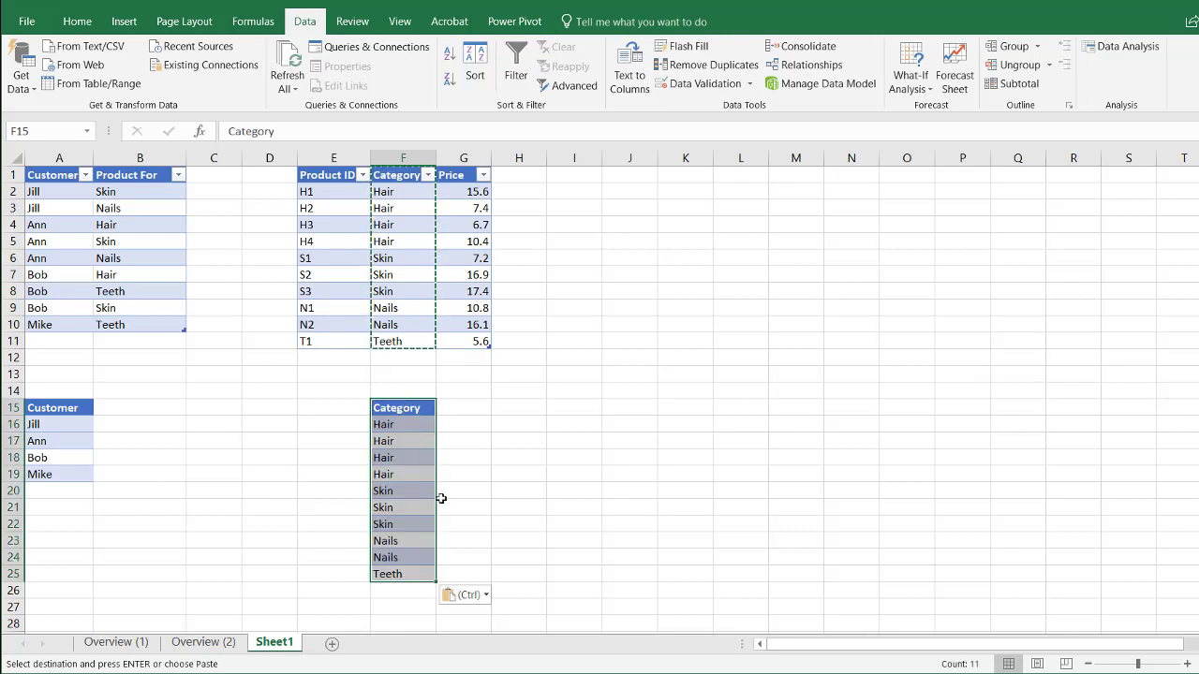
# Step: Remove the duplicates from the copied Category list at F15, treating its first row as a header
pyautogui.click(703, 66)
pyautogui.click(797, 282)
pyautogui.click(808, 433)
pyautogui.click(610, 410)
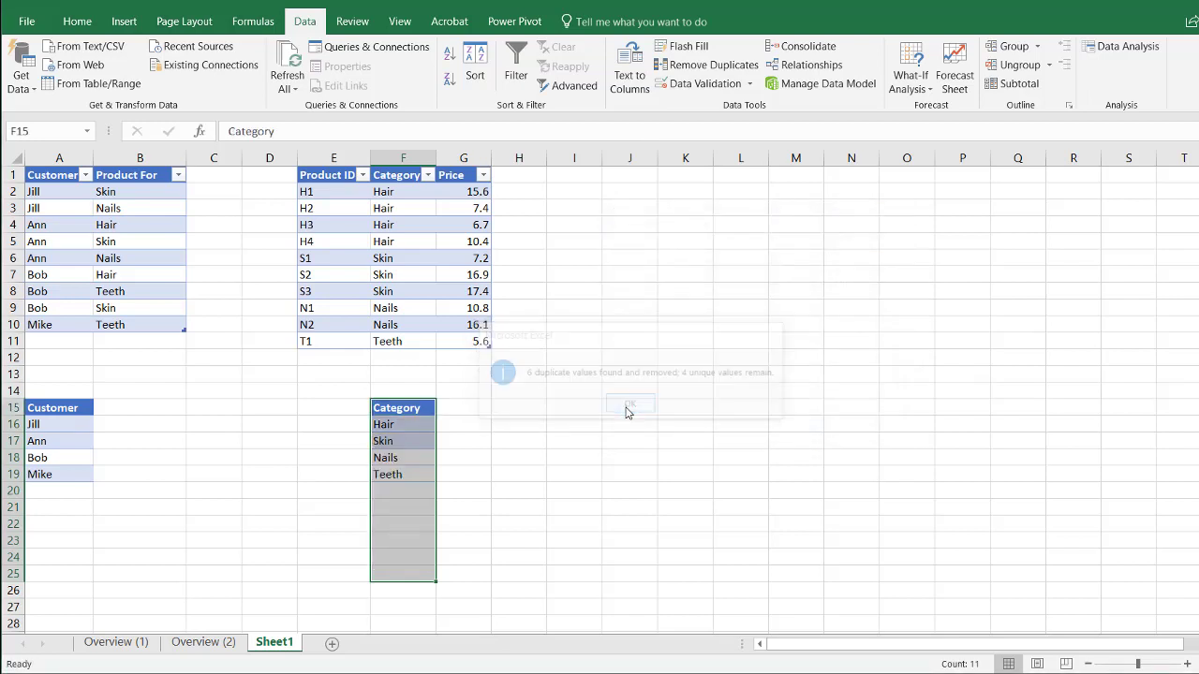
# Step: Convert the unique Customer list in A15:A19 into a table with headers
pyautogui.click(54, 441)
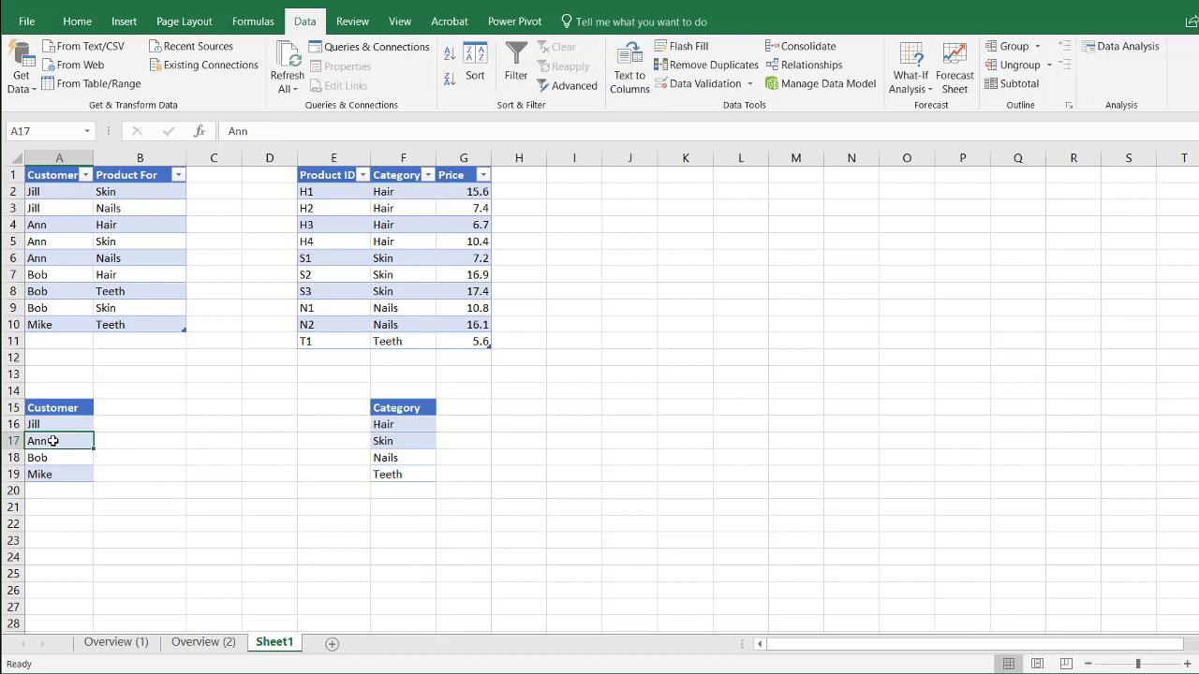
pyautogui.click(48, 427)
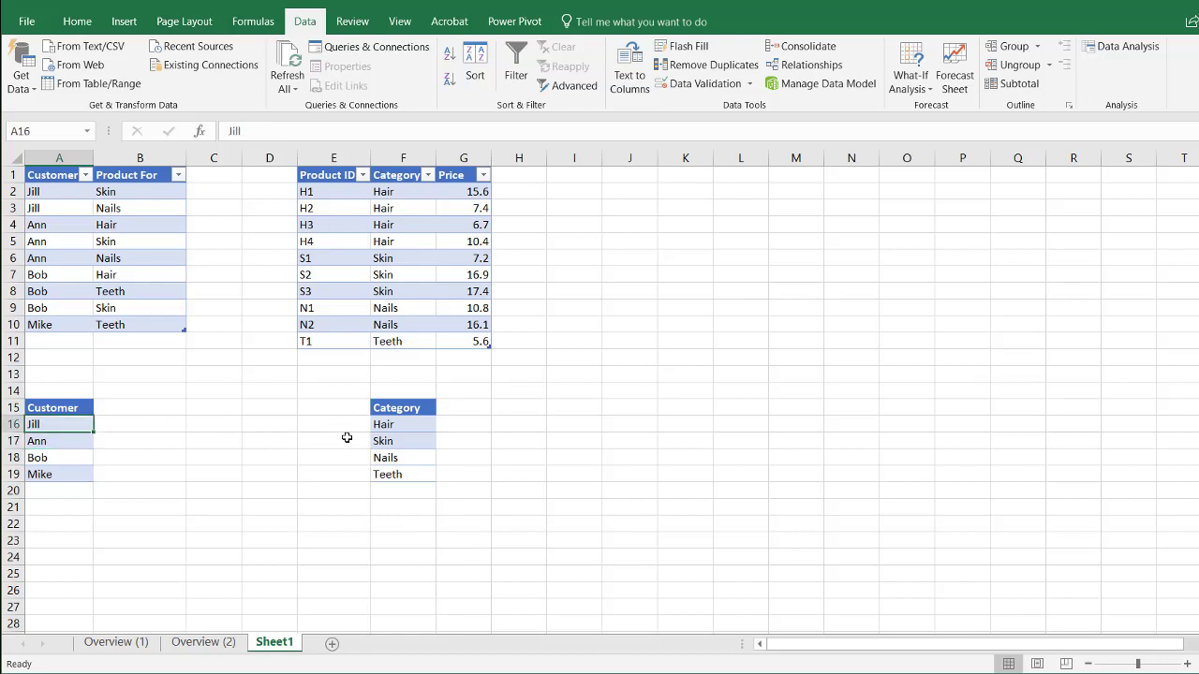
pyautogui.click(393, 439)
pyautogui.click(63, 436)
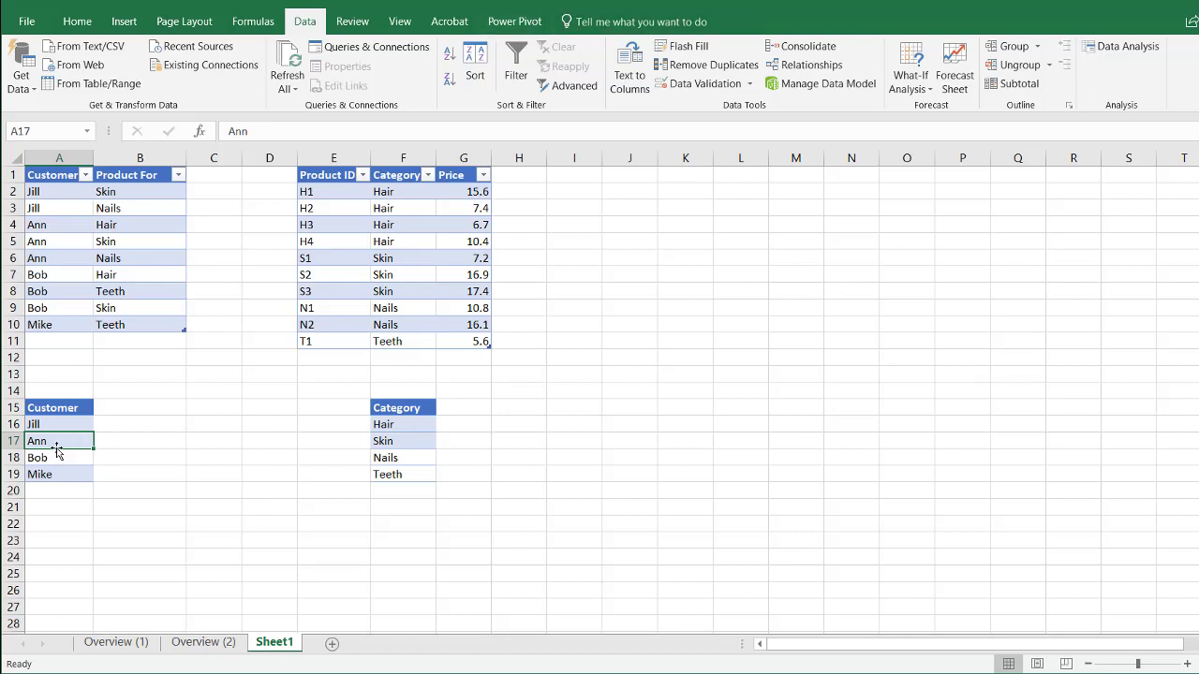
pyautogui.hotkey('ctrl', 't')
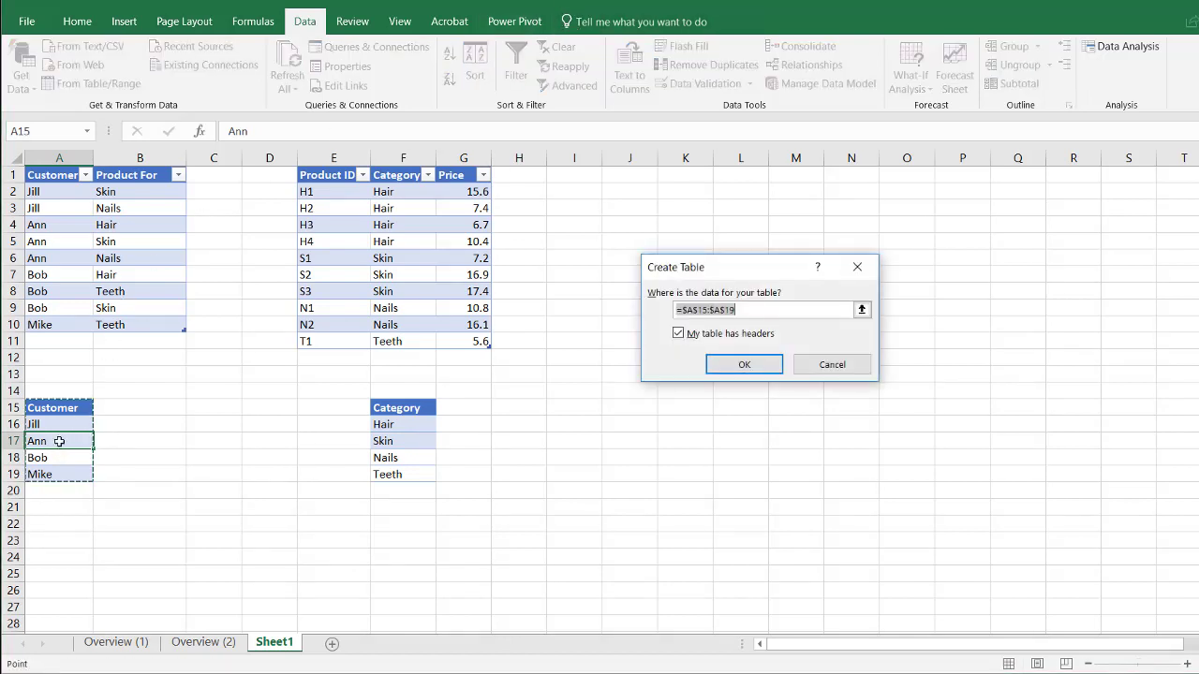
pyautogui.click(744, 366)
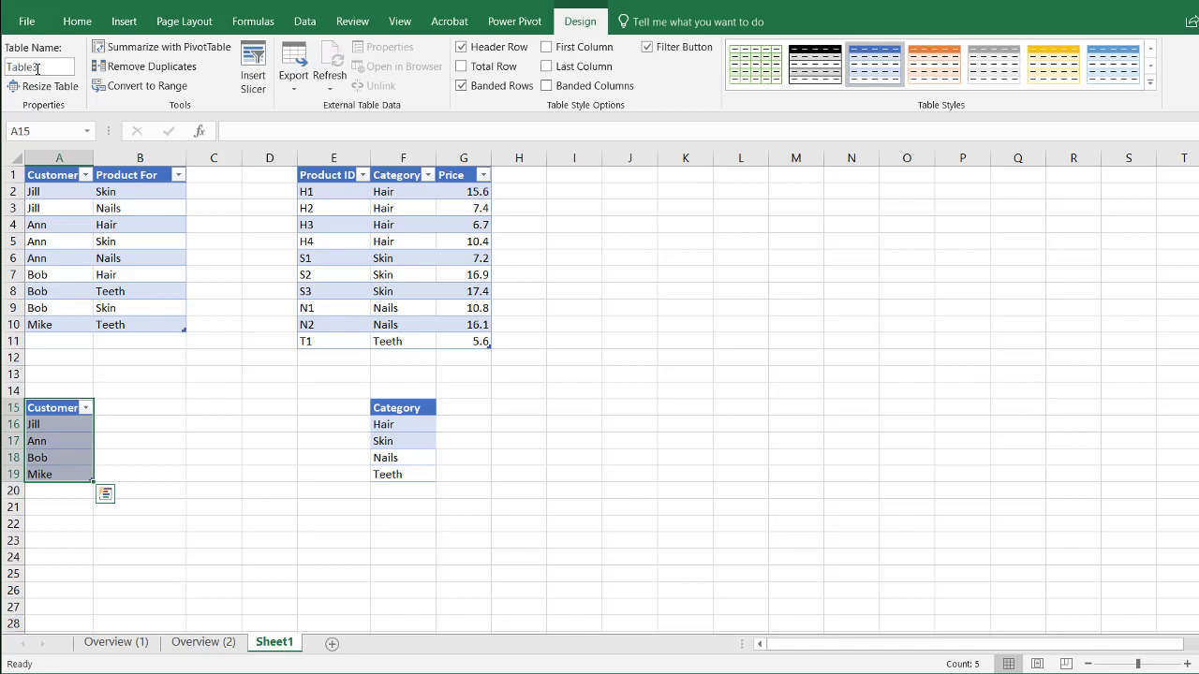
# Step: Name the unique Customer table uniqcust
pyautogui.click(8, 66)
pyautogui.moveTo(54, 64); pyautogui.dragTo(8, 62)
pyautogui.write('uniqcust')
pyautogui.press('Return')
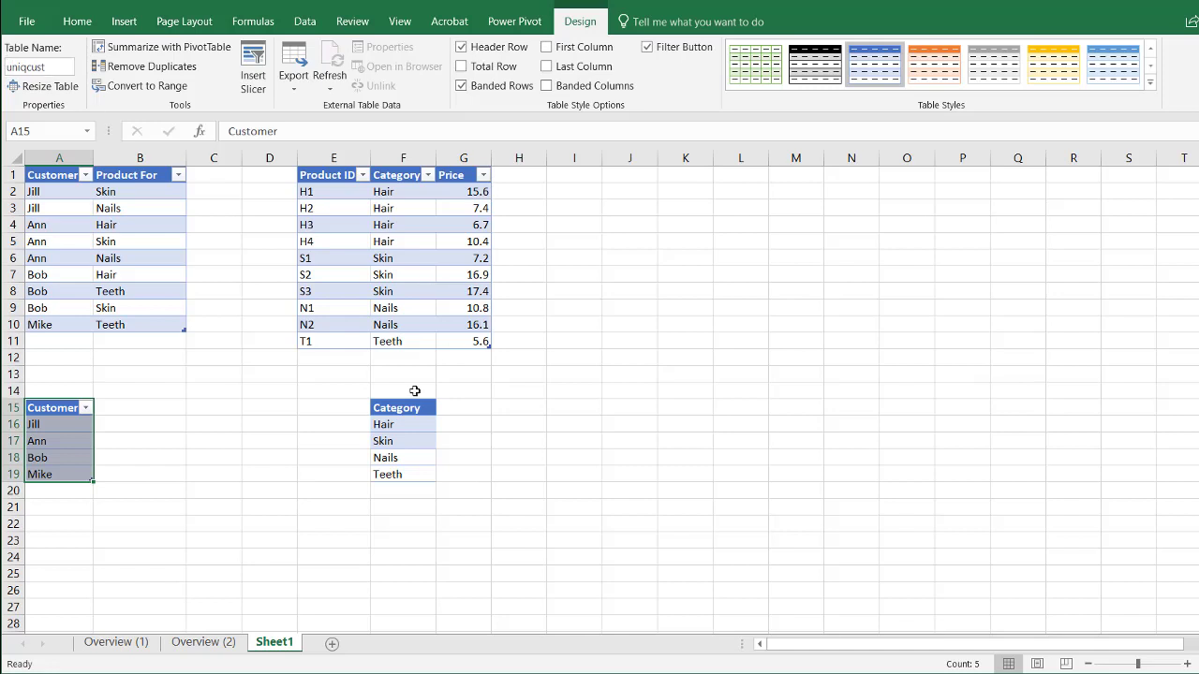
# Step: Convert the unique Category list starting at F15 into a table with headers and name it uniqprodcat
pyautogui.click(410, 431)
pyautogui.hotkey('ctrl', 't')
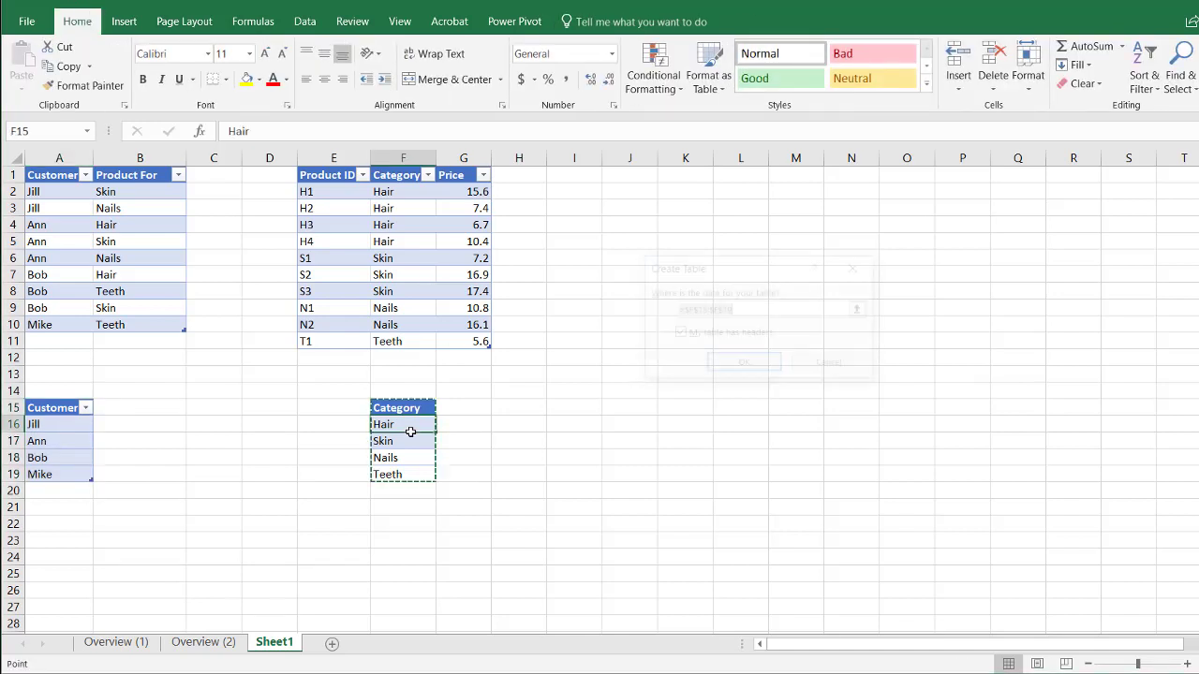
pyautogui.click(744, 365)
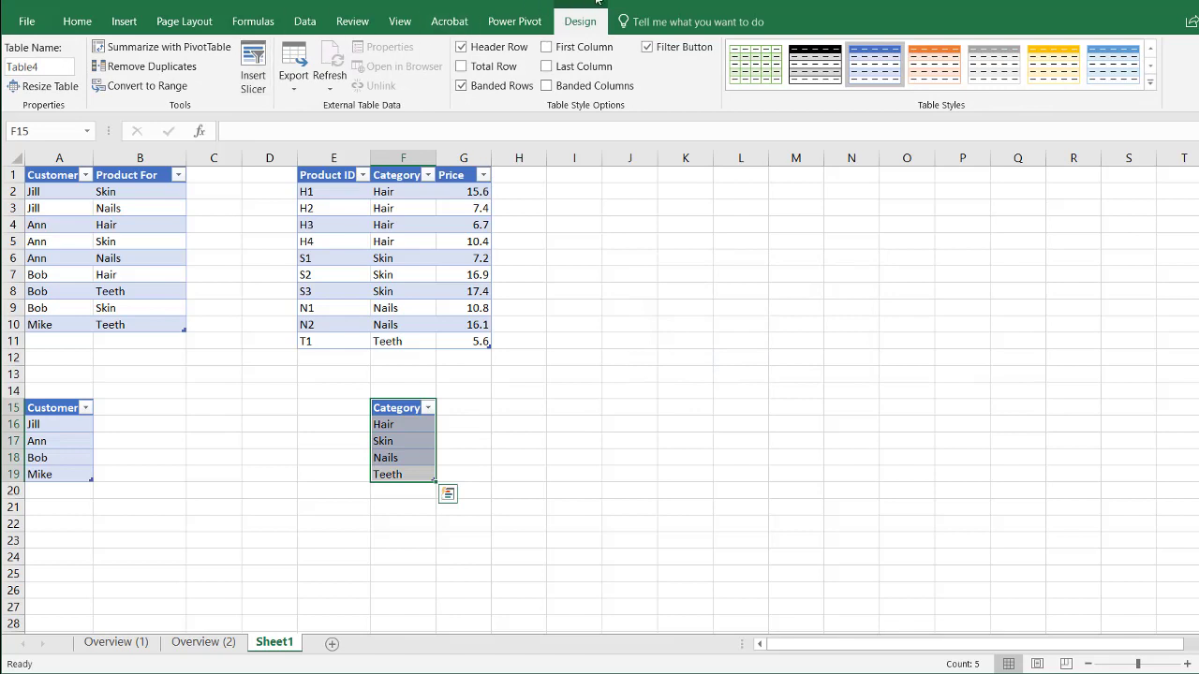
pyautogui.click(45, 63)
pyautogui.write('uniqprodcat')
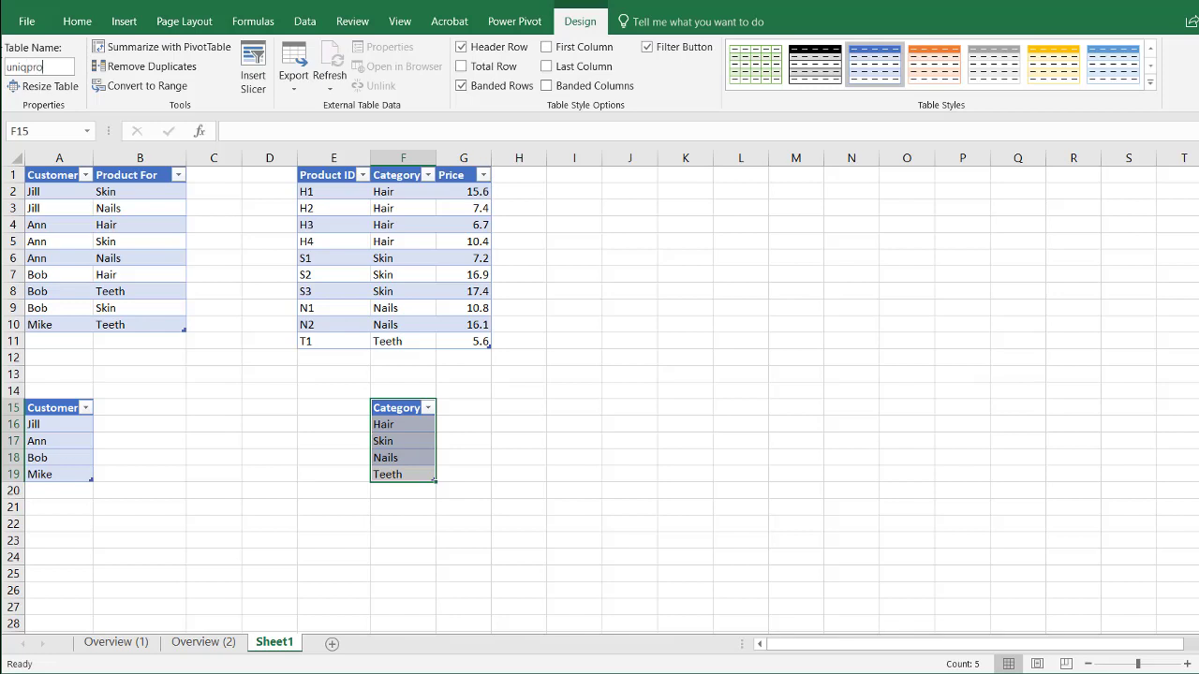
pyautogui.press('Return')
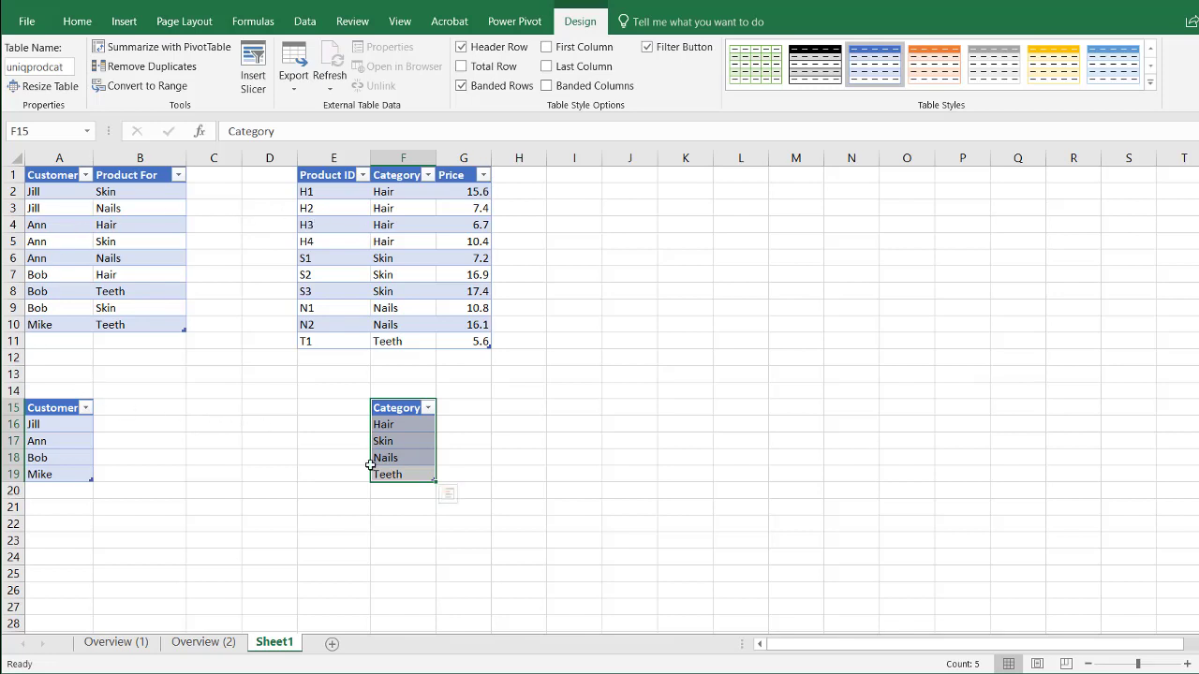
# Step: Review the relationship diagram on the Overview (2) sheet and compare it with the unique tables on Sheet1
pyautogui.click(203, 643)
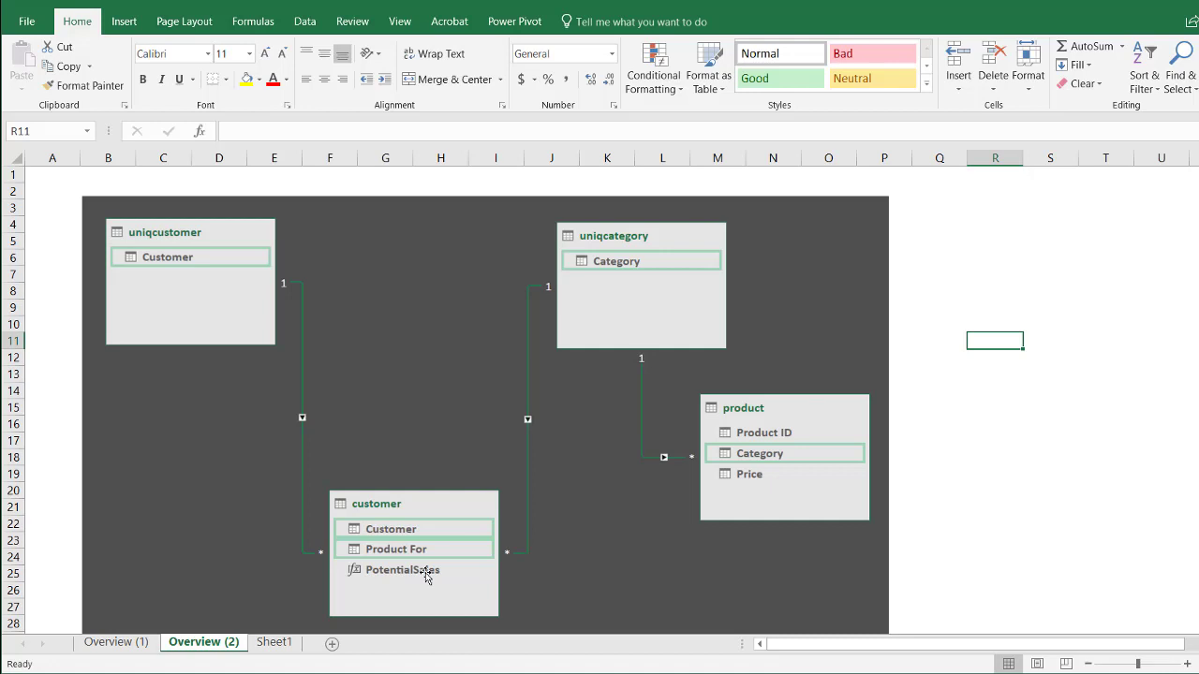
pyautogui.click(276, 643)
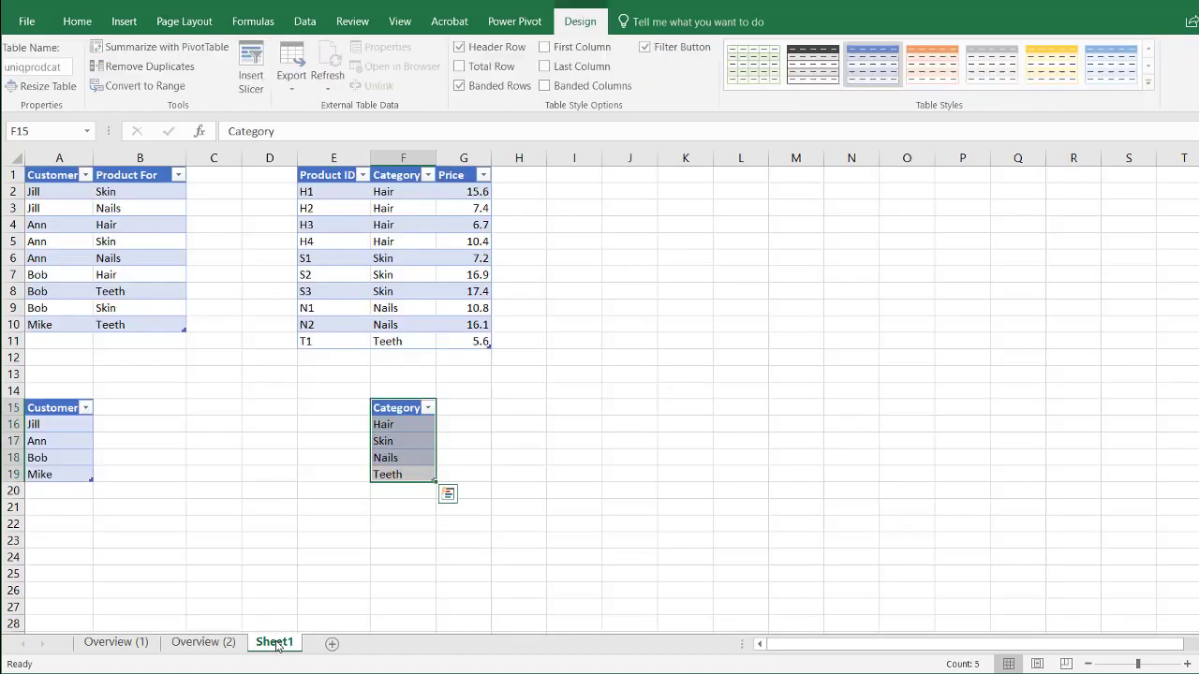
pyautogui.click(72, 456)
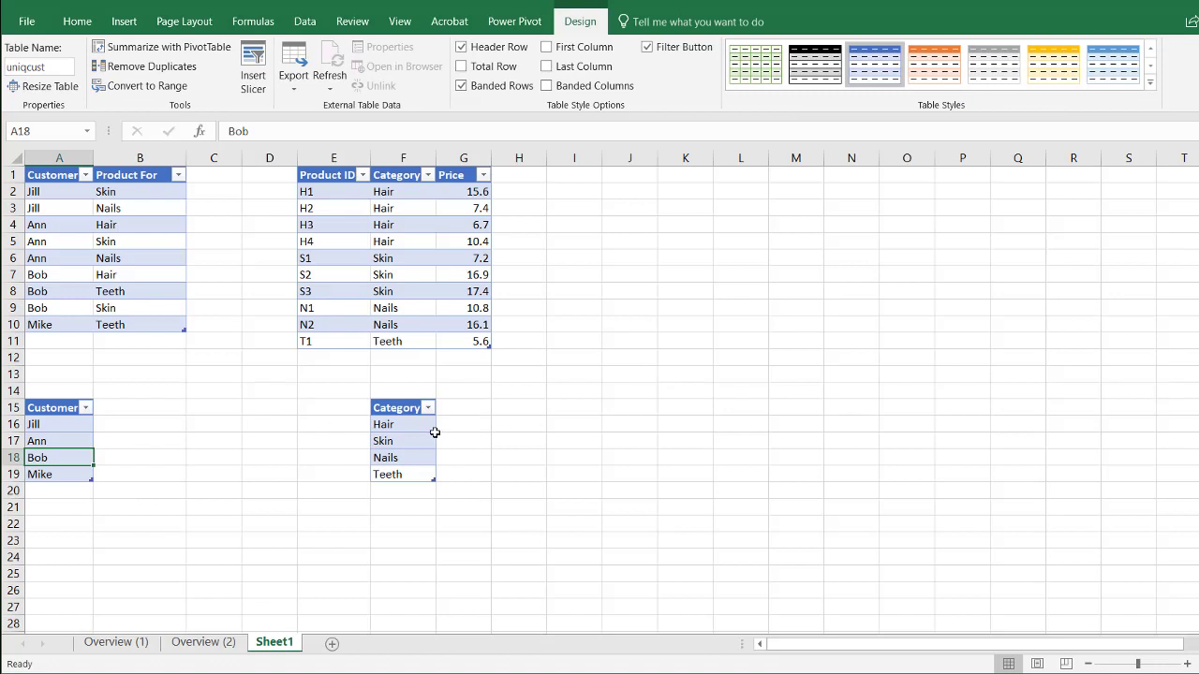
pyautogui.click(423, 436)
# Step: Add the uniqcust and uniqprodcat tables to the Power Pivot data model
pyautogui.click(51, 437)
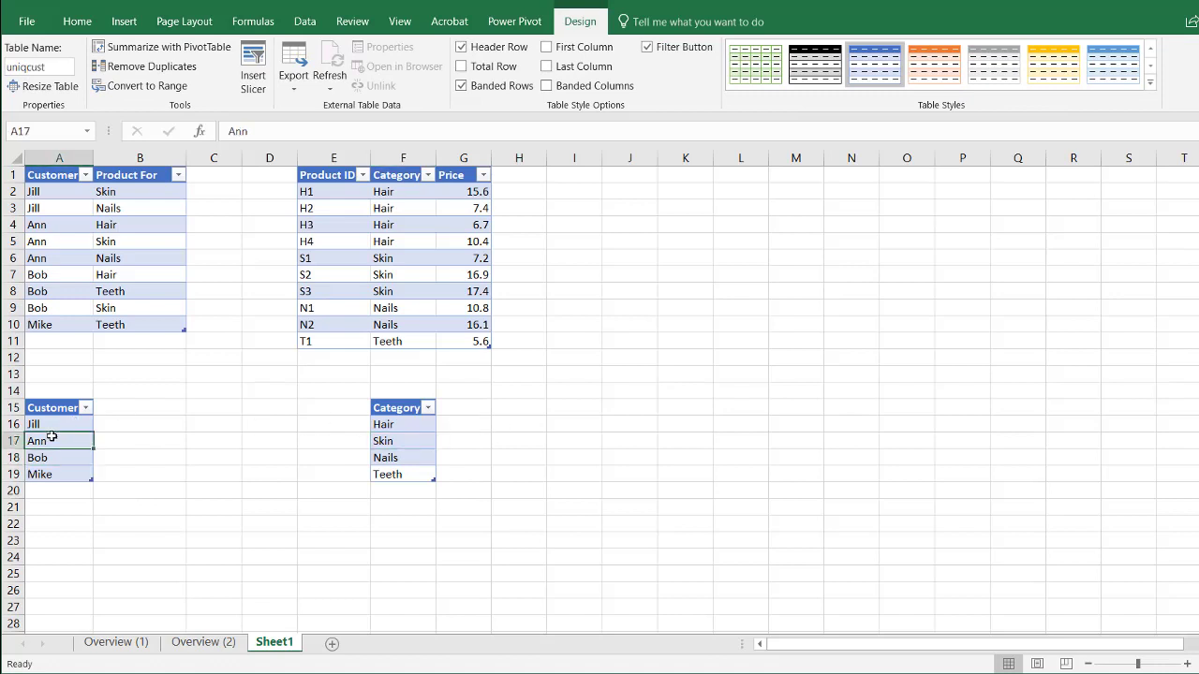
pyautogui.click(514, 20)
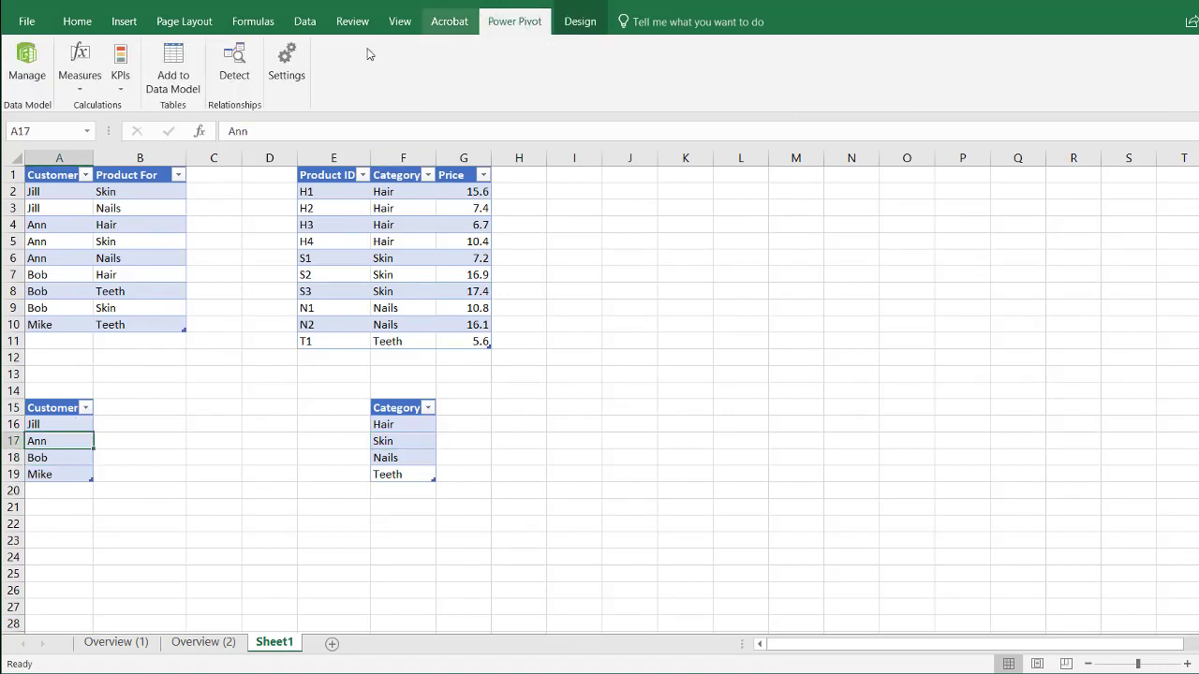
pyautogui.click(174, 63)
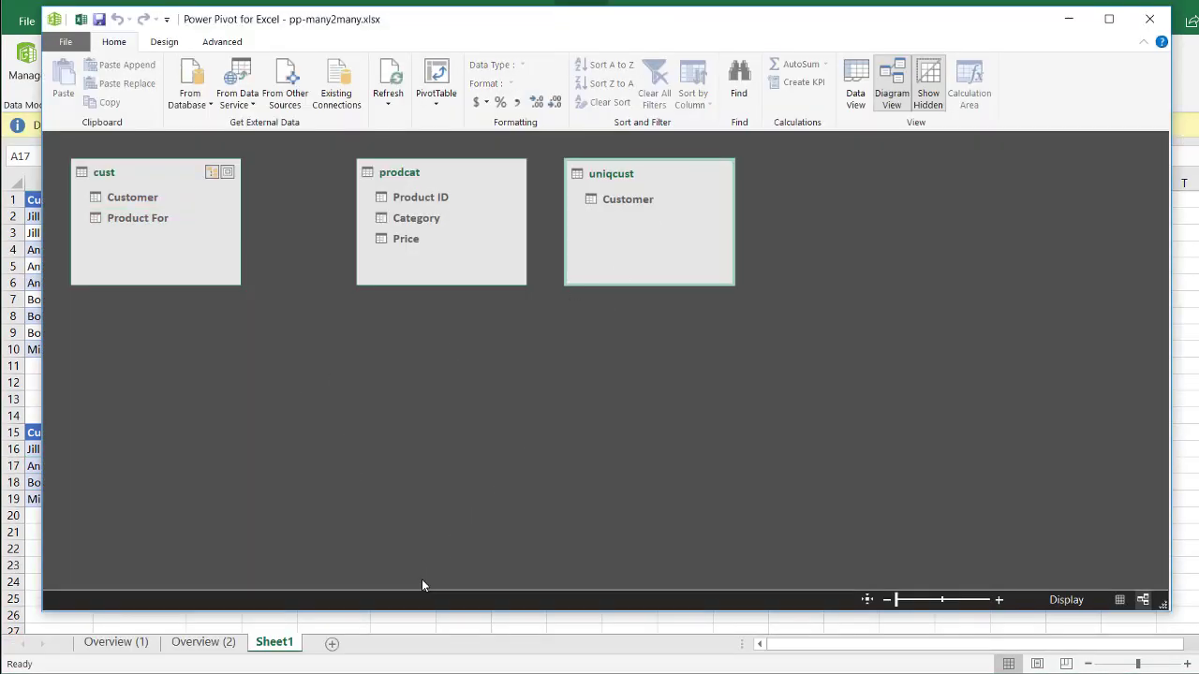
pyautogui.click(395, 617)
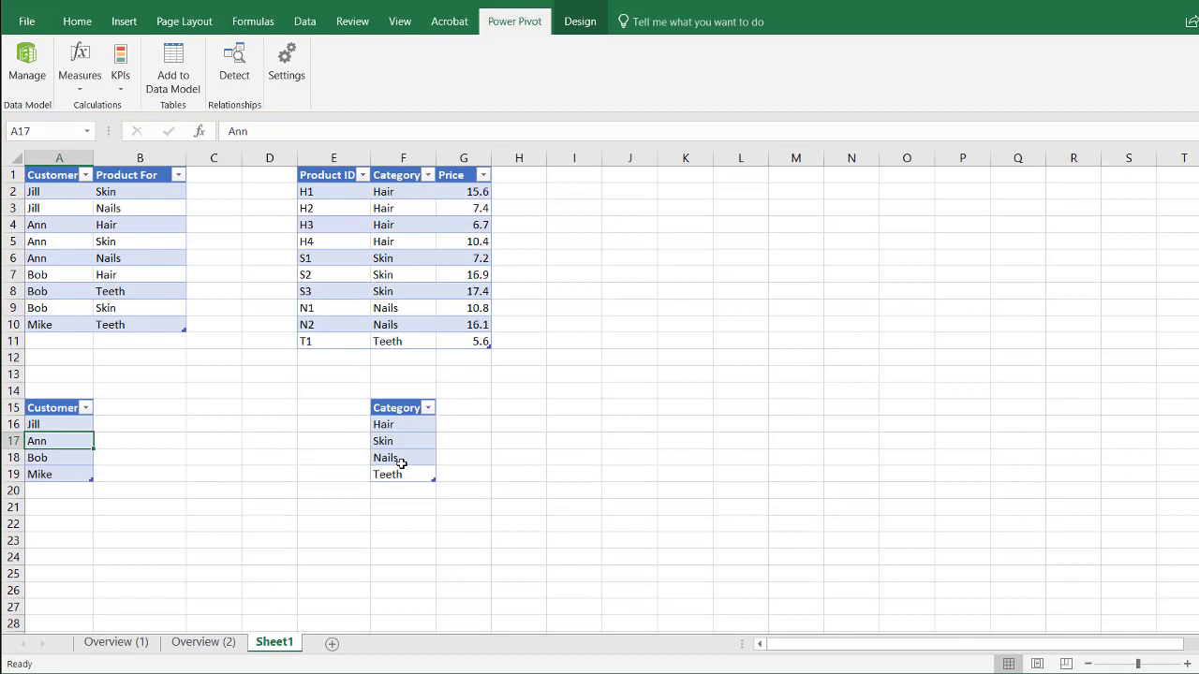
pyautogui.click(399, 459)
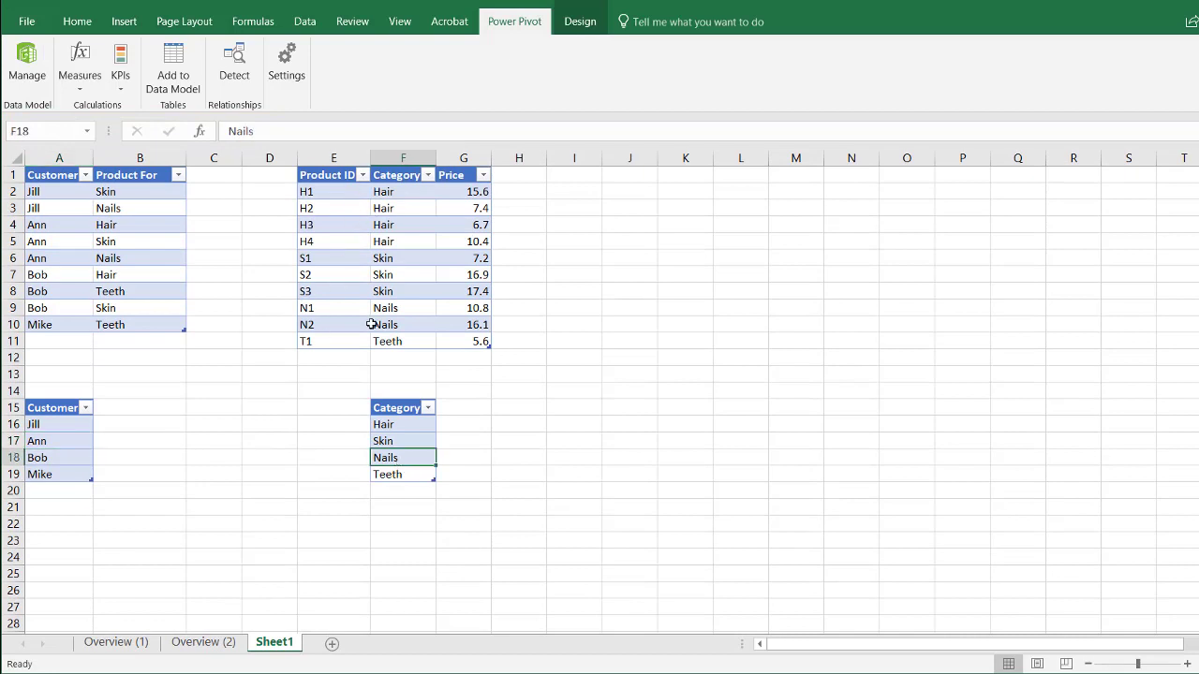
pyautogui.click(175, 67)
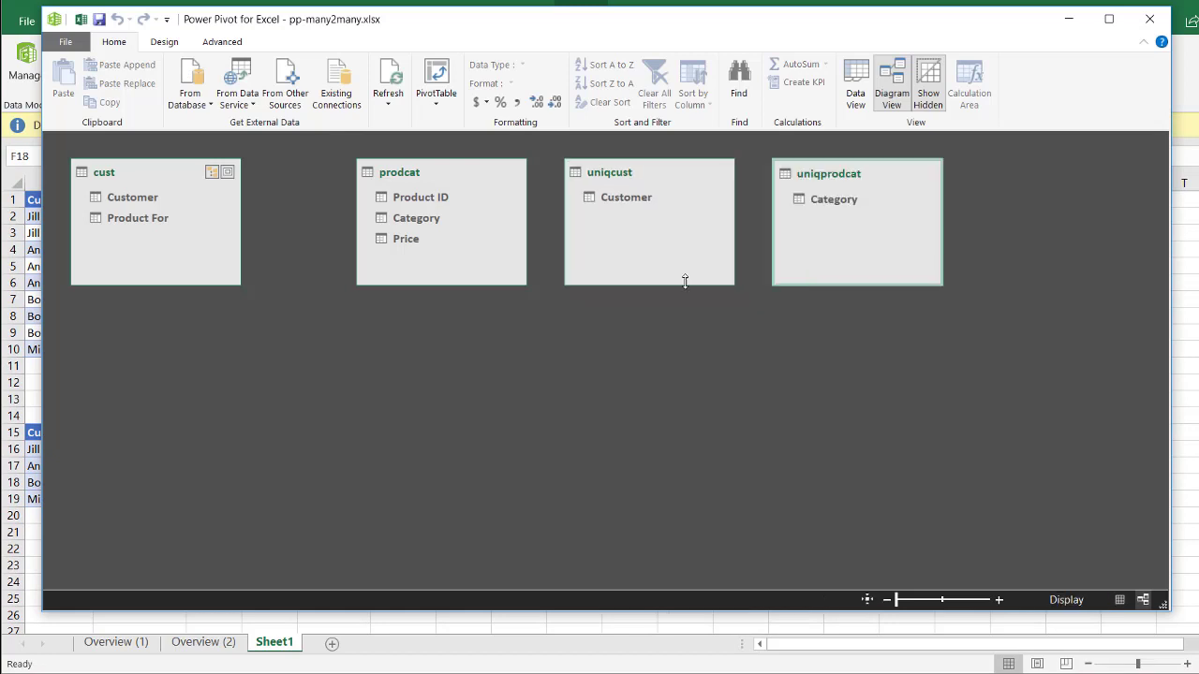
# Step: Rearrange the data model diagram with uniqcust and uniqprodcat side by side above the cust and prodcat tables
pyautogui.moveTo(438, 177); pyautogui.dragTo(612, 386)
pyautogui.moveTo(186, 177); pyautogui.dragTo(311, 434)
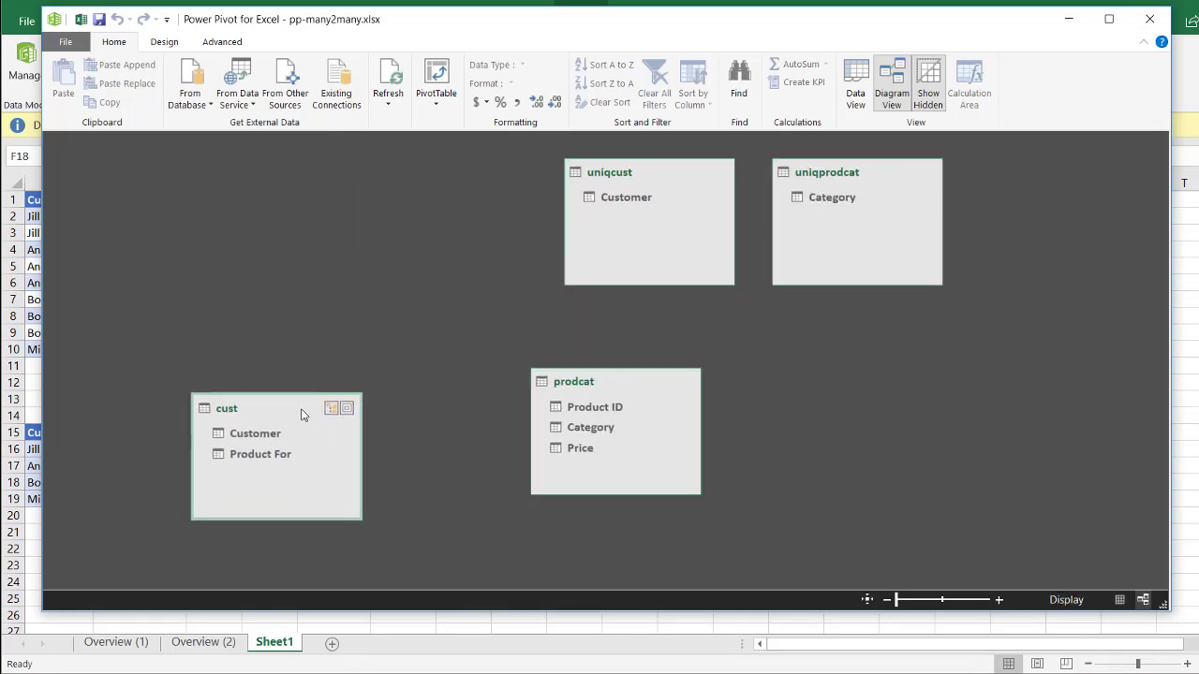
pyautogui.moveTo(665, 177); pyautogui.dragTo(218, 178)
pyautogui.moveTo(825, 180); pyautogui.dragTo(390, 182)
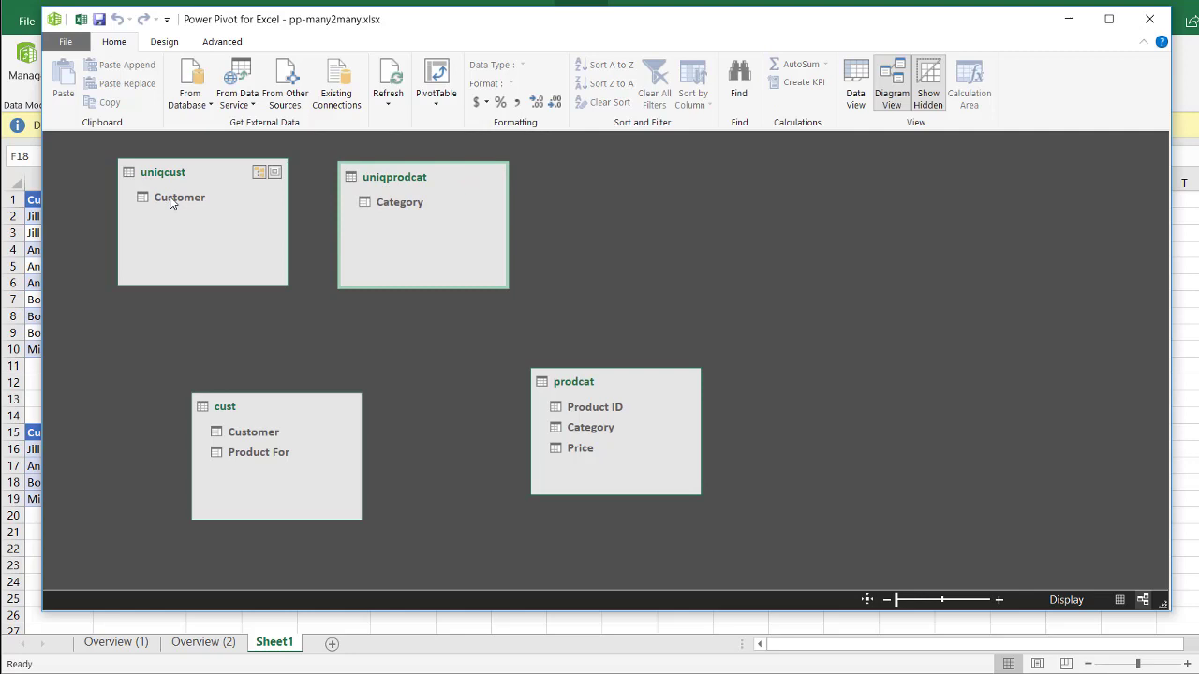
# Step: Relate uniqcust Customer to cust Customer, and uniqprodcat Category to both cust Product For and prodcat Category
pyautogui.moveTo(171, 204); pyautogui.dragTo(251, 431)
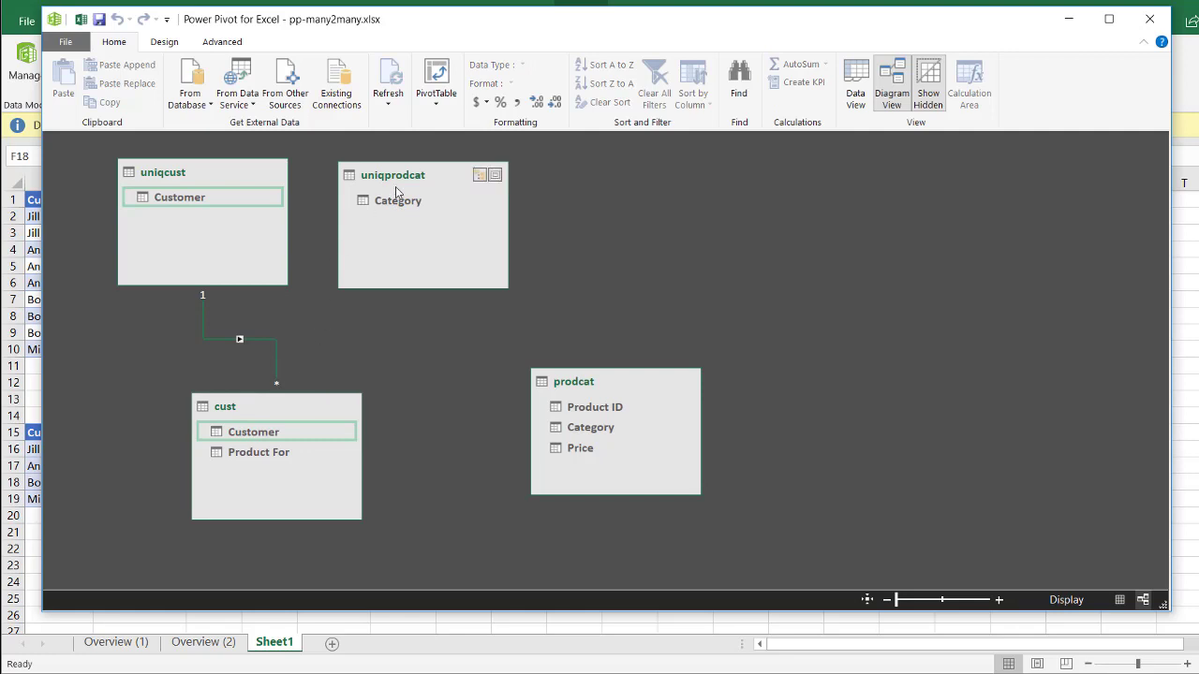
pyautogui.moveTo(397, 204); pyautogui.dragTo(278, 455)
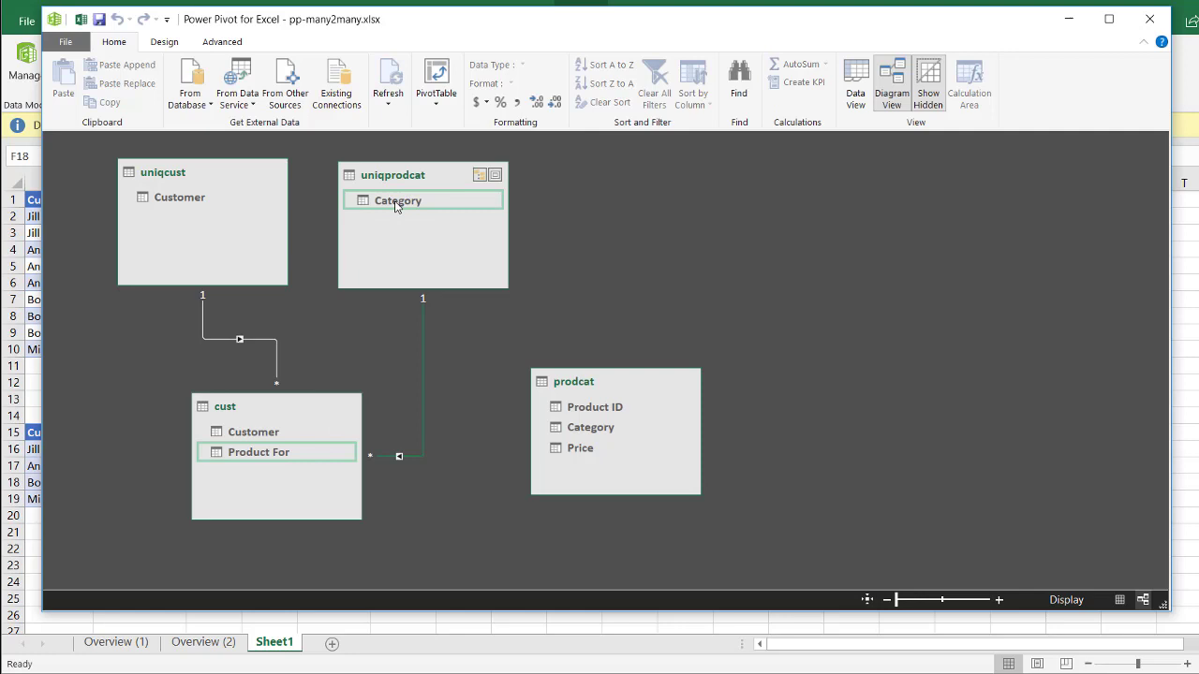
pyautogui.moveTo(395, 206); pyautogui.dragTo(559, 437)
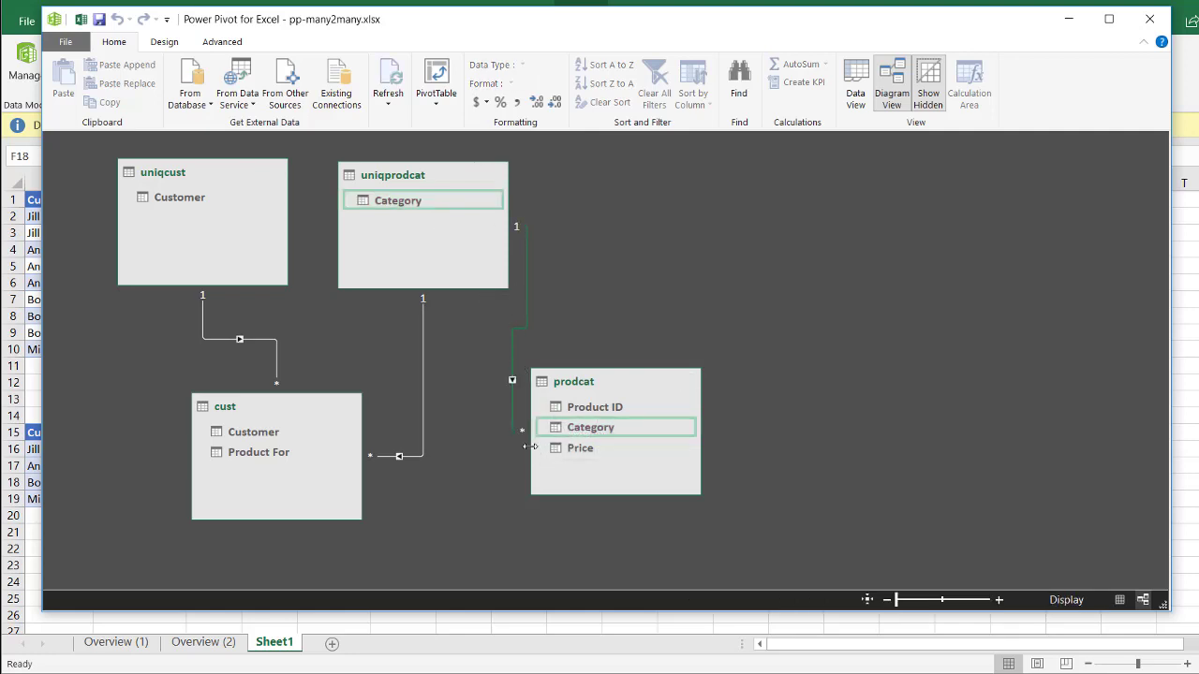
# Step: Create a PivotTable from the data model on the existing Sheet1 at cell K5
pyautogui.click(437, 75)
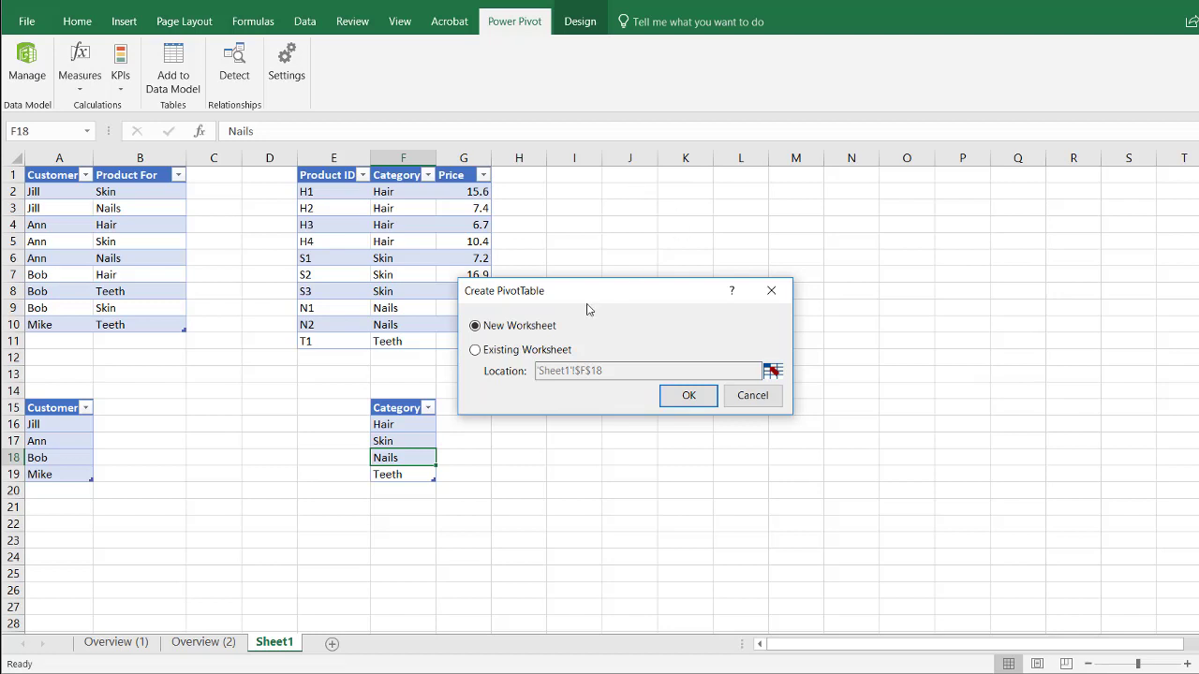
pyautogui.click(475, 349)
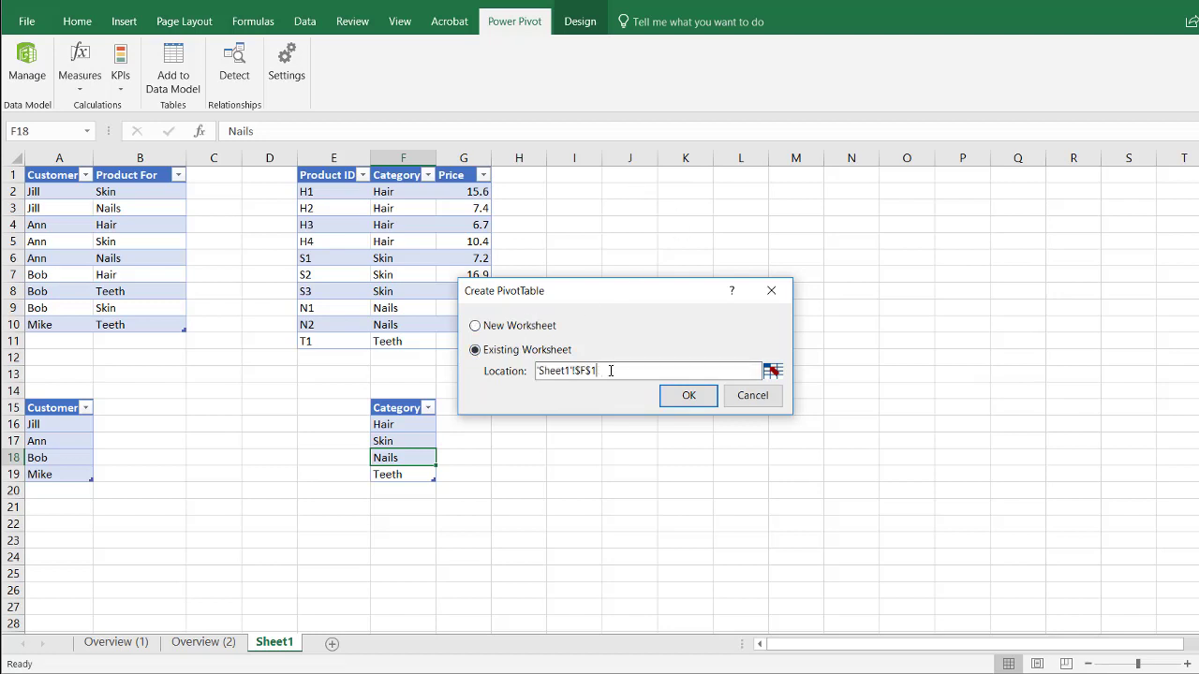
pyautogui.press('BackSpace')
pyautogui.press('BackSpace')
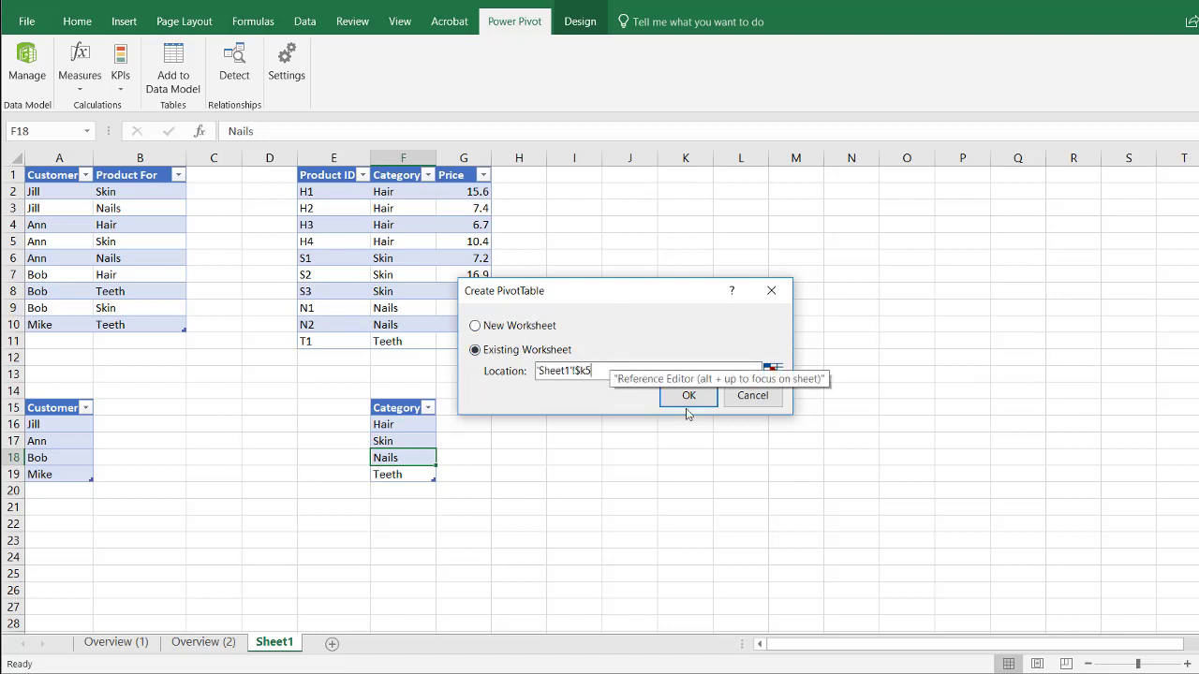
pyautogui.write('k5')
pyautogui.click(702, 401)
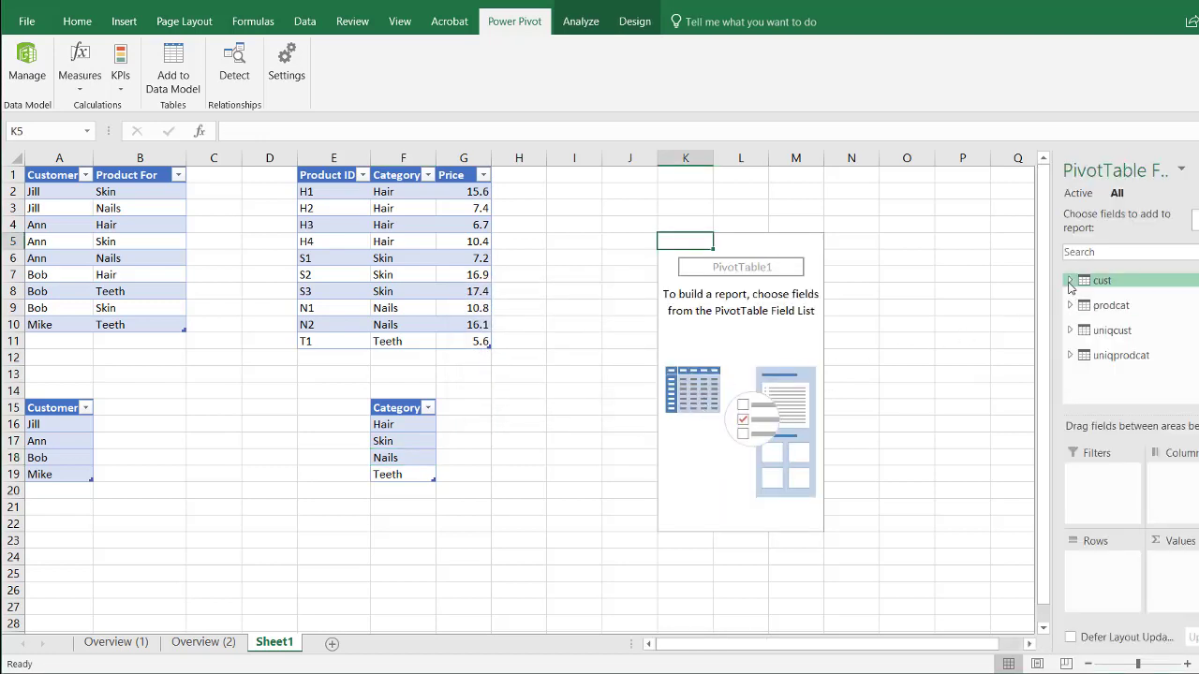
# Step: Place Customer and Product For from cust in the PivotTable rows and sum Price from prodcat as the values
pyautogui.click(1069, 280)
pyautogui.moveTo(1103, 296); pyautogui.dragTo(1130, 592)
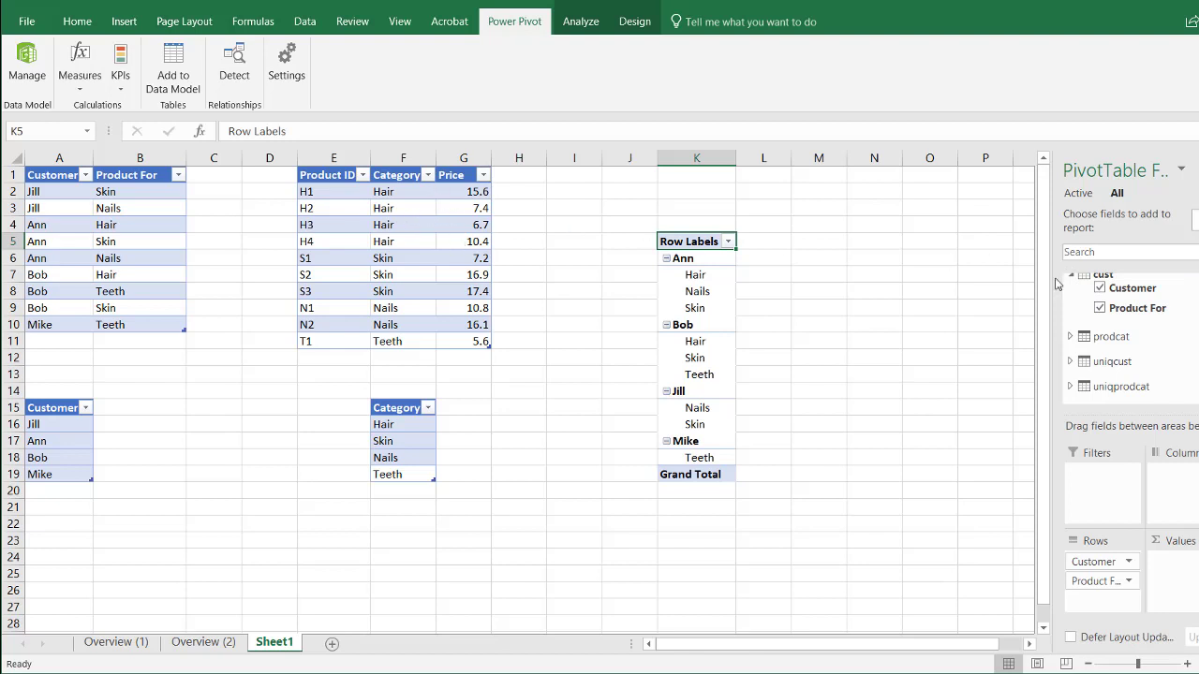
pyautogui.click(1071, 338)
pyautogui.moveTo(1119, 390); pyautogui.dragTo(1184, 576)
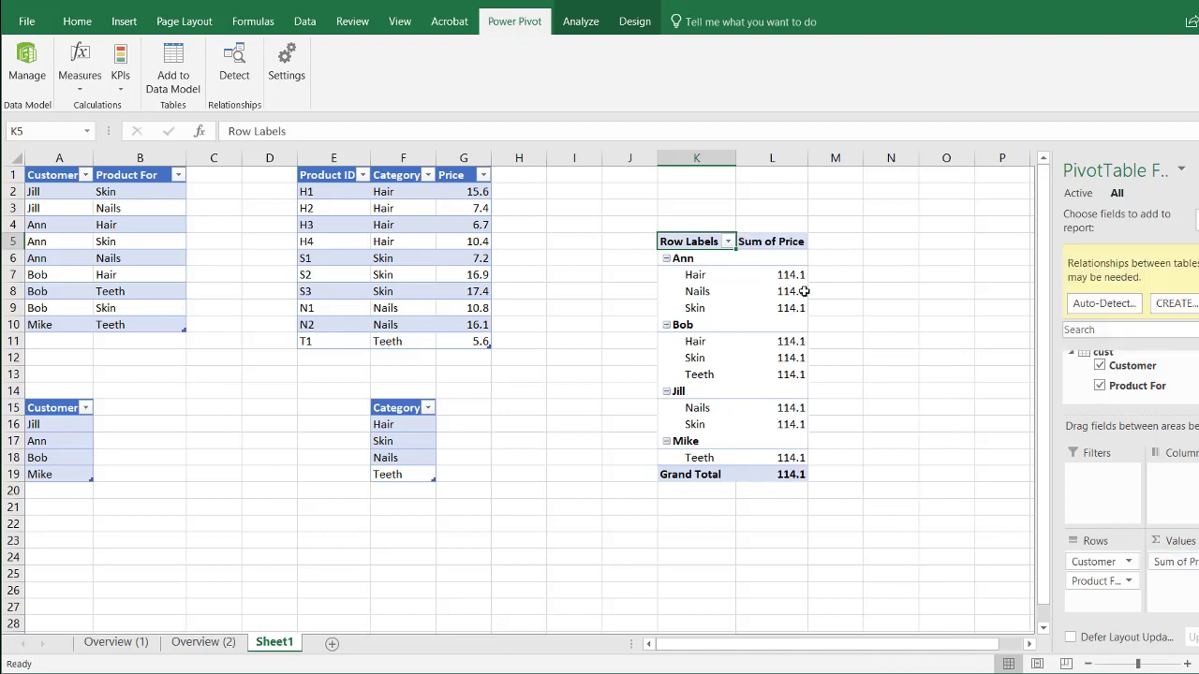
# Step: Check the sums of the Nails prices in G9:G10 and Skin prices in G7:G8 against the PivotTable's Sum of Price
pyautogui.moveTo(788, 275)
pyautogui.moveTo(466, 307); pyautogui.dragTo(466, 321)
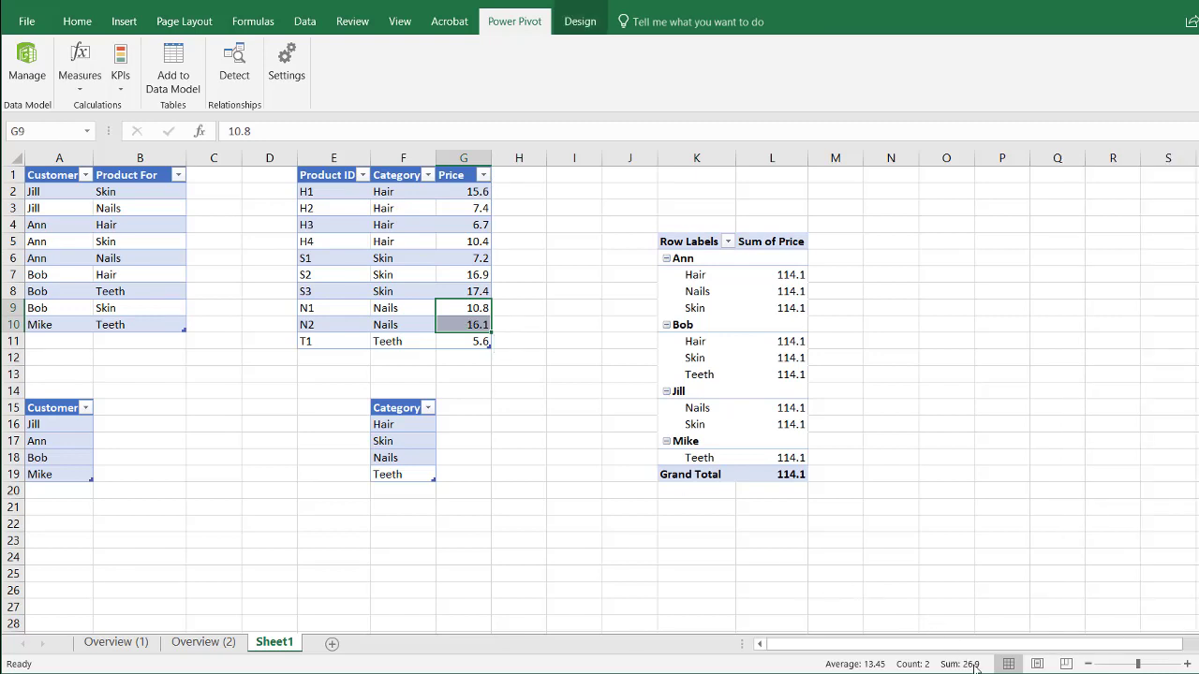
pyautogui.click(465, 276)
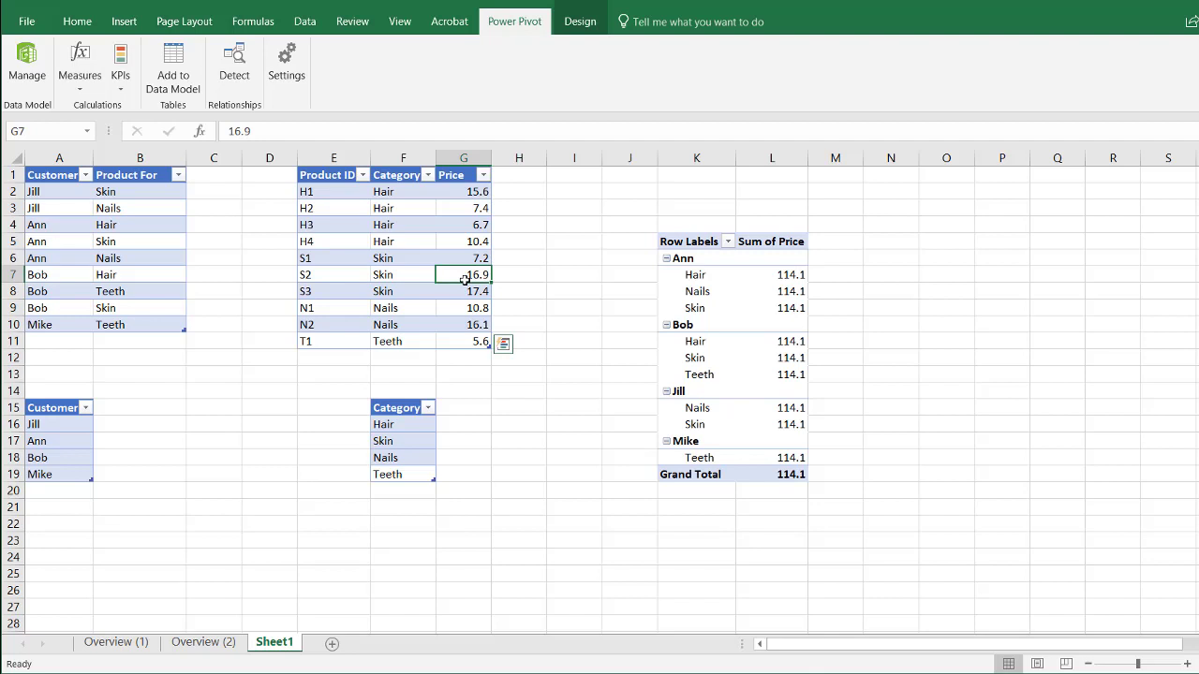
pyautogui.moveTo(464, 278); pyautogui.dragTo(466, 291)
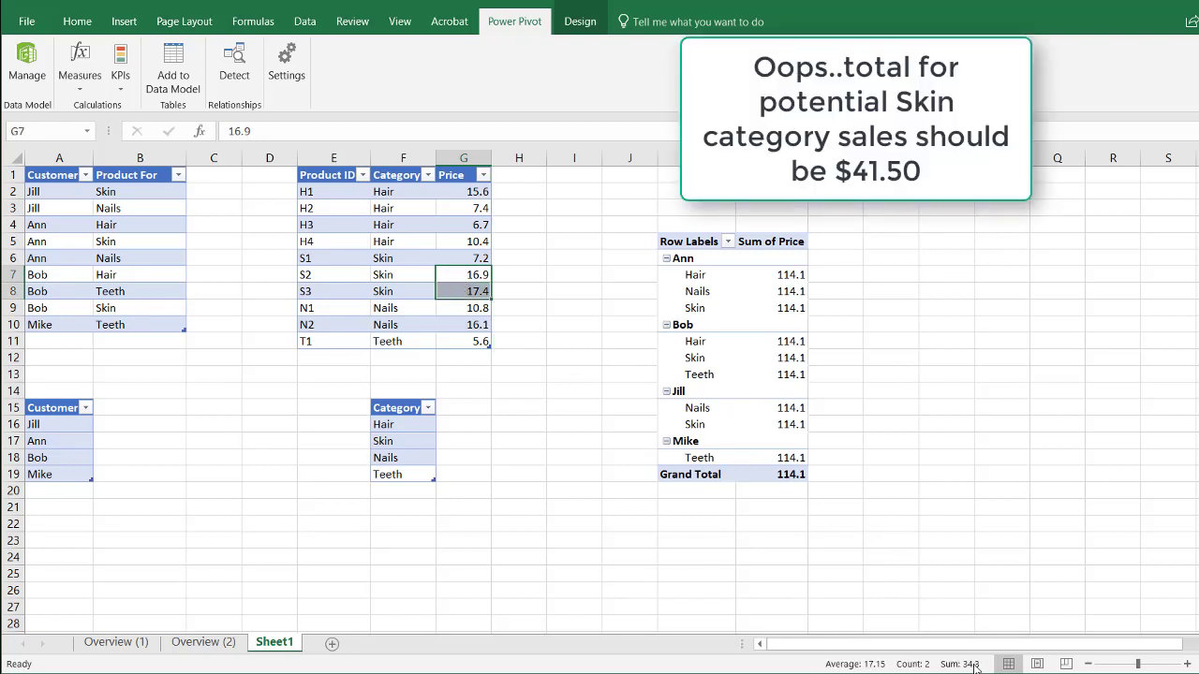
pyautogui.click(786, 307)
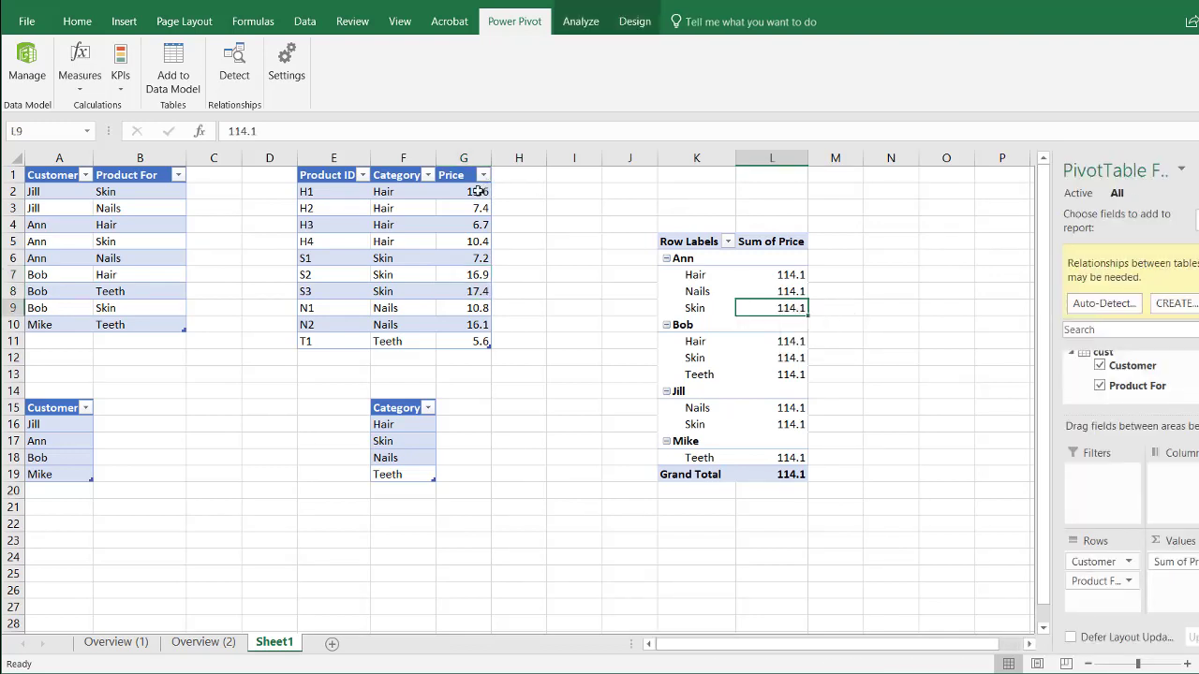
# Step: Check the sum of all prices in G2:G11 against the PivotTable's Sum of Price
pyautogui.moveTo(478, 191); pyautogui.dragTo(478, 341)
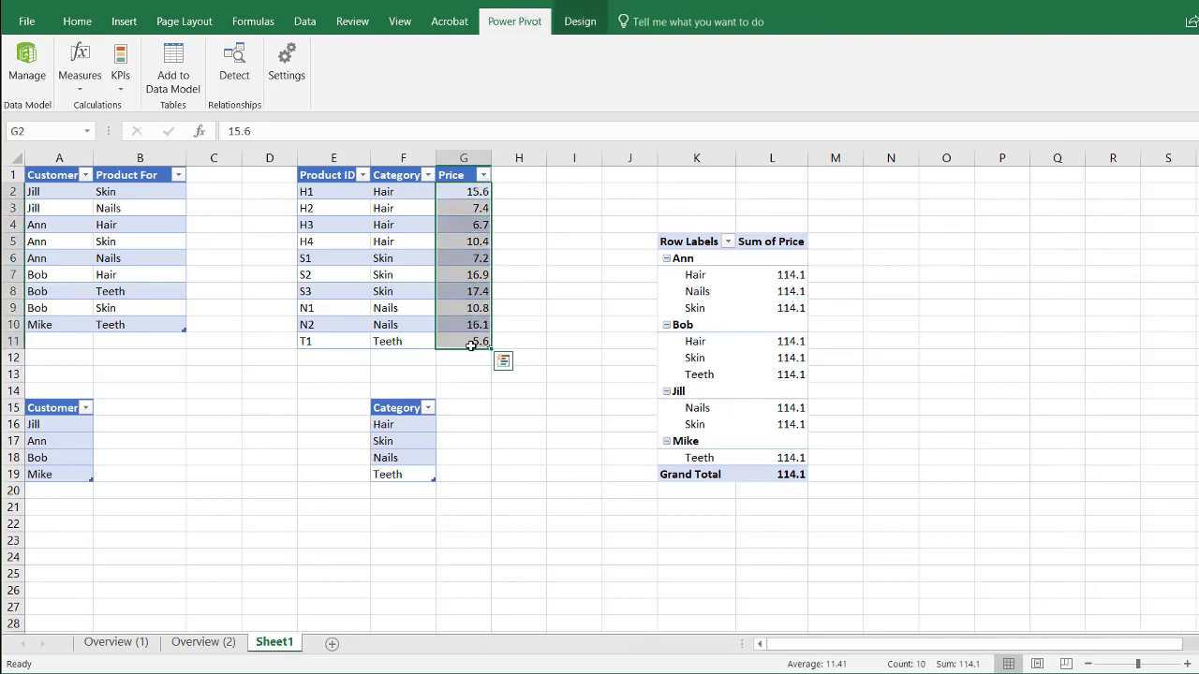
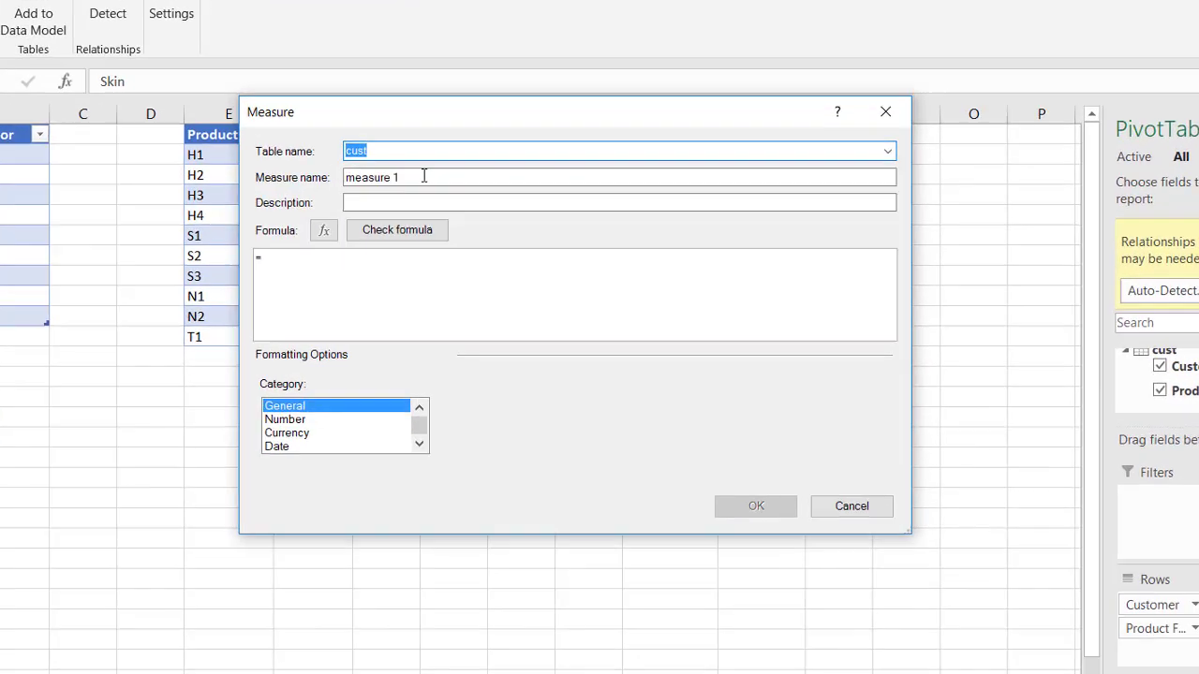
# Step: Name the new measure in the cust table PotentialSales
pyautogui.moveTo(501, 210); pyautogui.dragTo(432, 210)
pyautogui.write('futureSales')
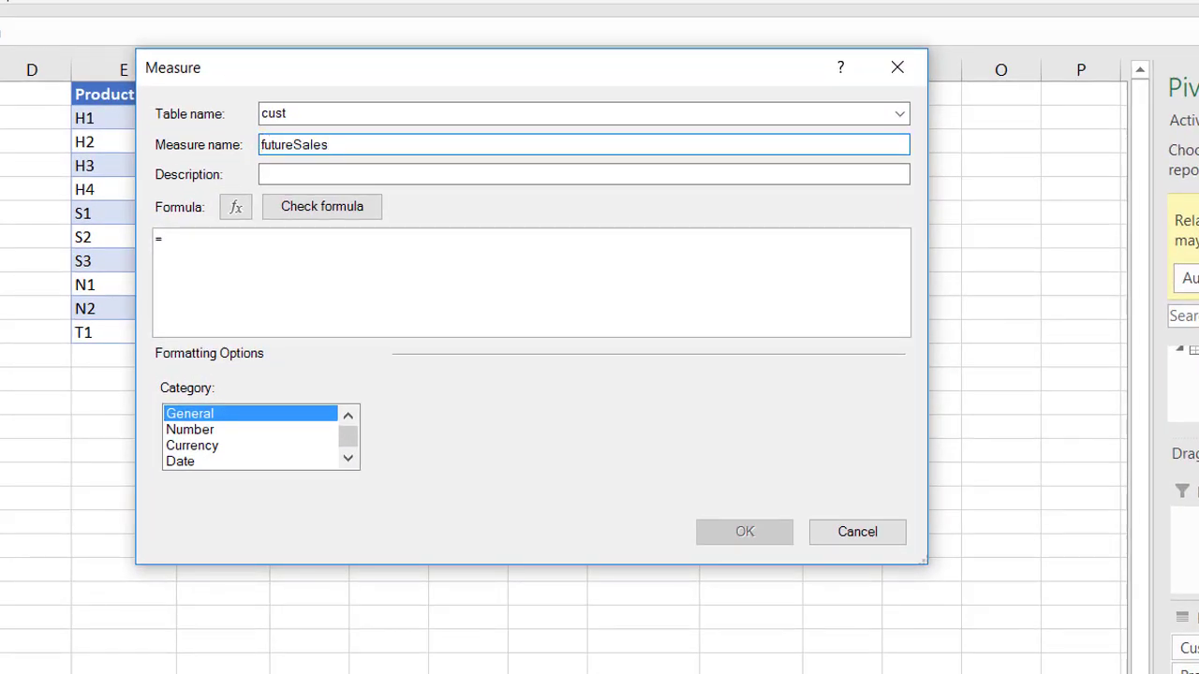
pyautogui.moveTo(295, 144); pyautogui.dragTo(228, 133)
pyautogui.write('Potential')
# Step: Begin the measure's formula with CALCULATE, using the sum of prodcat[Price] as its expression
pyautogui.click(198, 234)
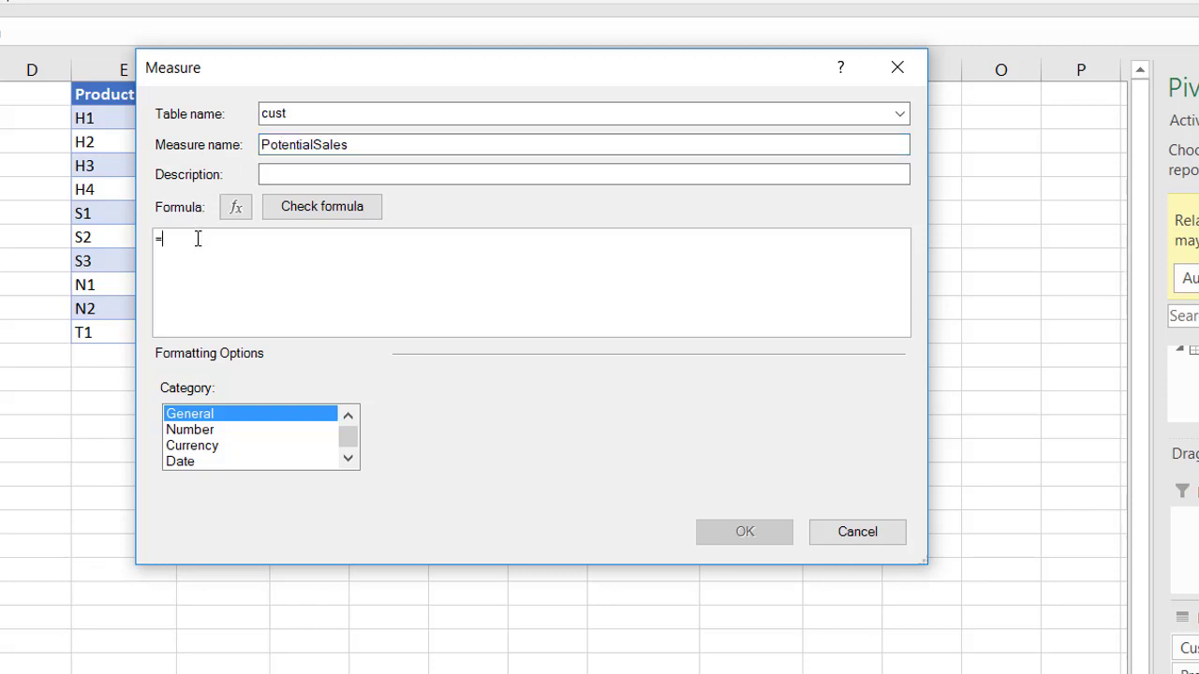
pyautogui.write('cal')
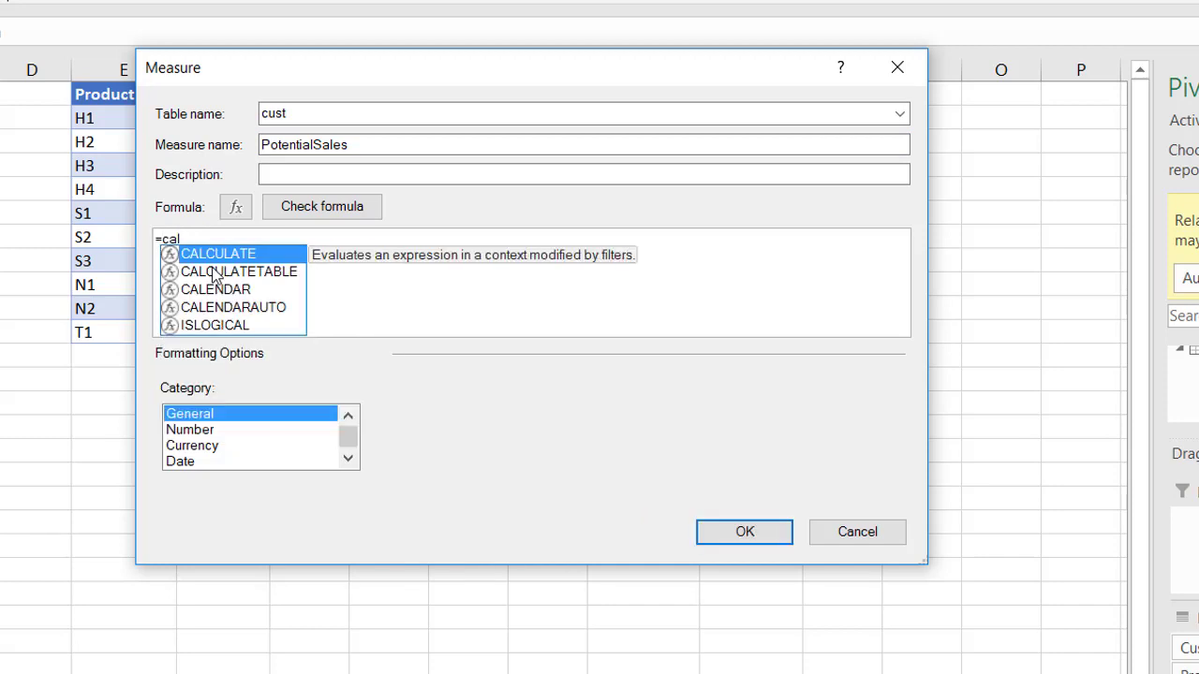
pyautogui.doubleClick(227, 255)
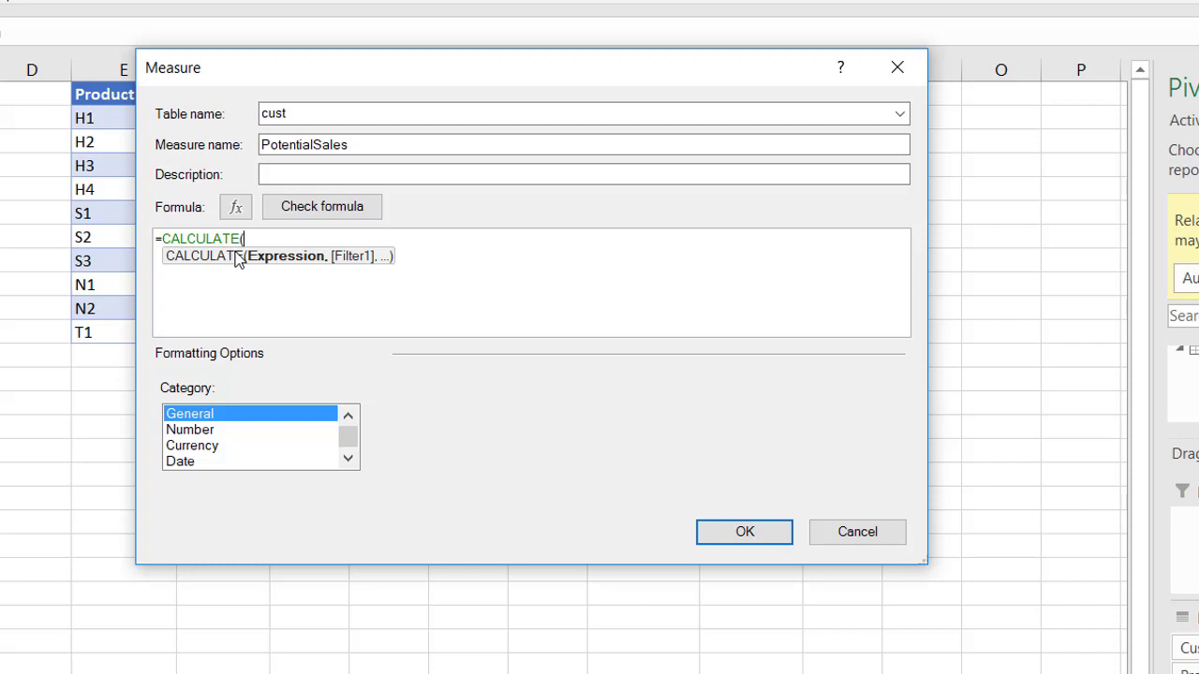
pyautogui.write('sum')
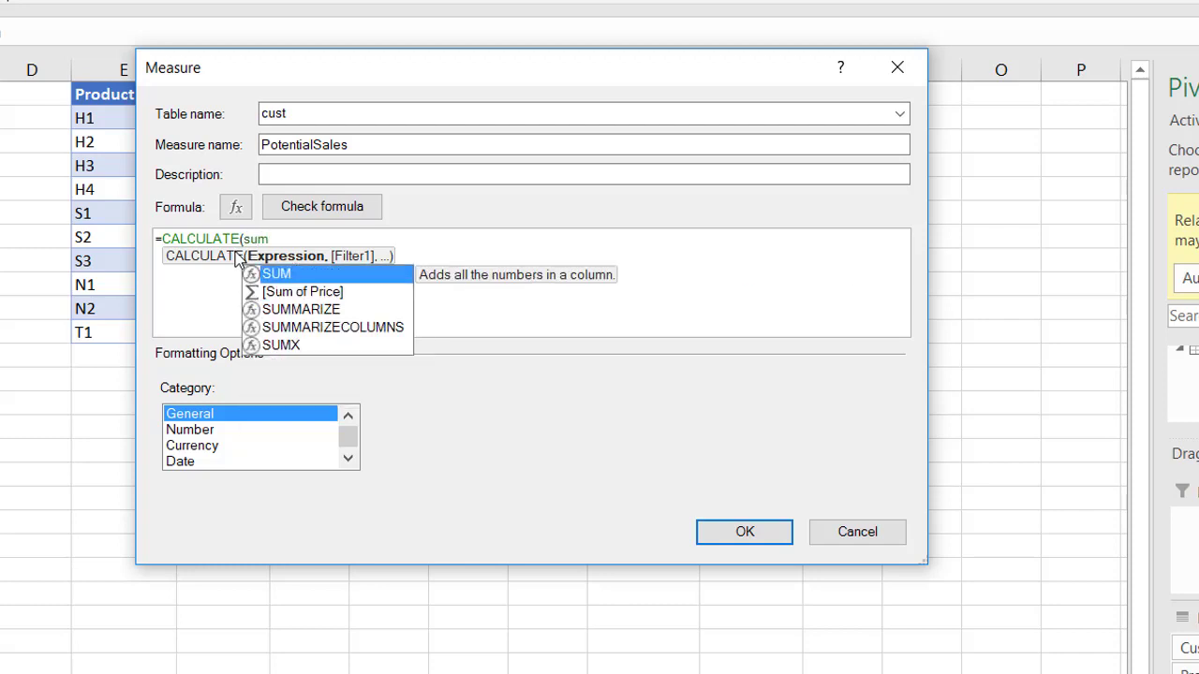
pyautogui.write('(')
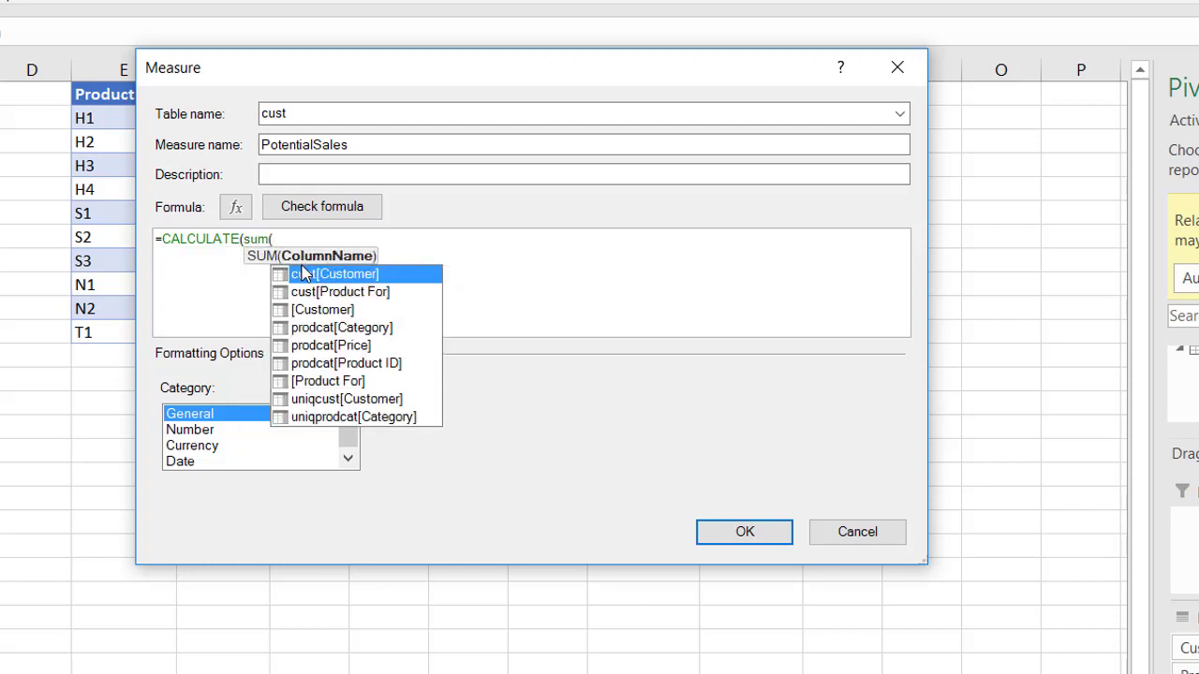
pyautogui.doubleClick(324, 347)
pyautogui.write(')')
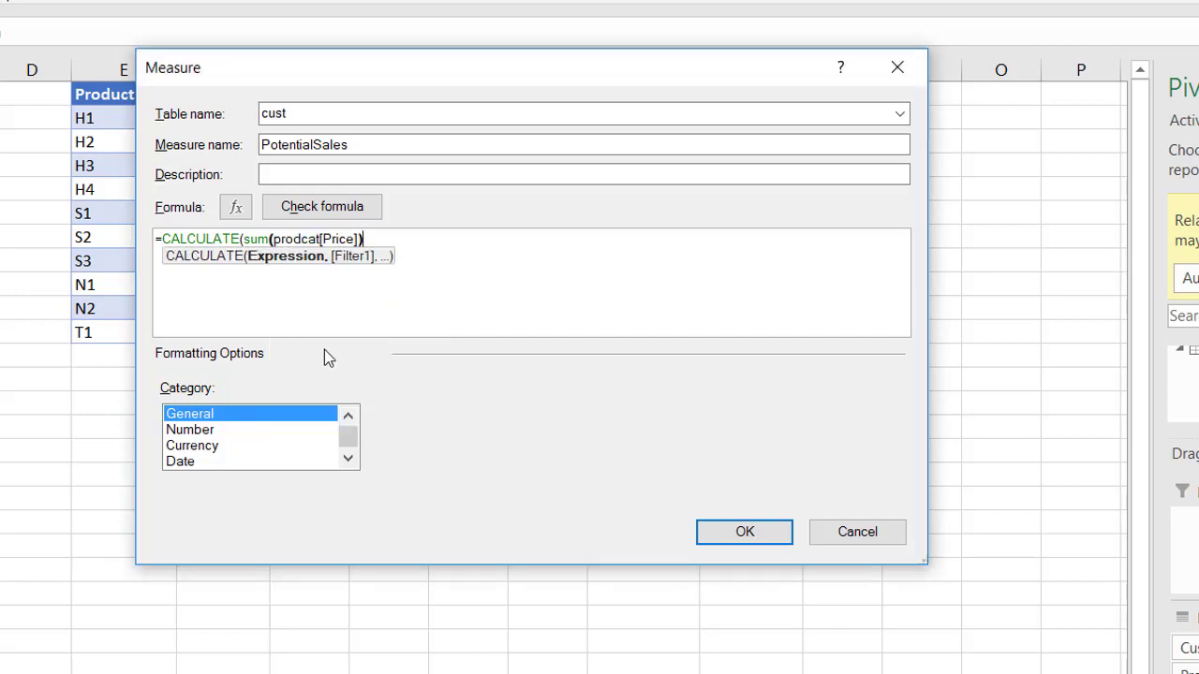
# Step: Add the tables uniqcust, cust and uniqprodcat as the CALCULATE filters, and check the completed formula for errors
pyautogui.write(',')
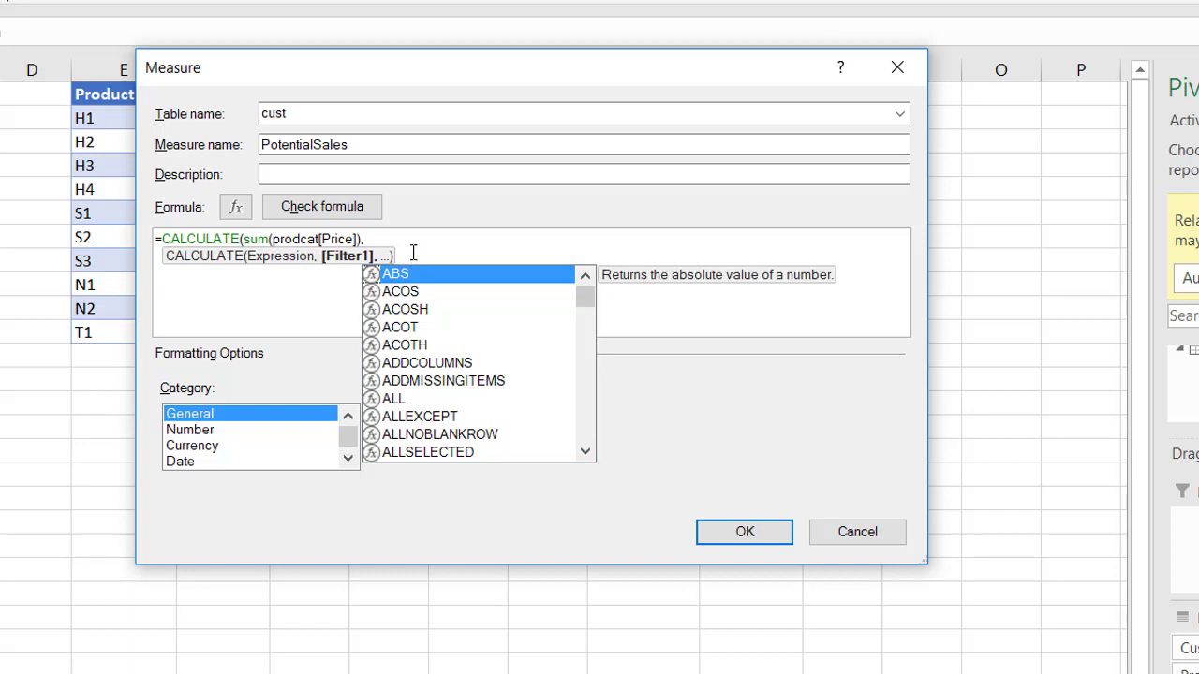
pyautogui.write('uni')
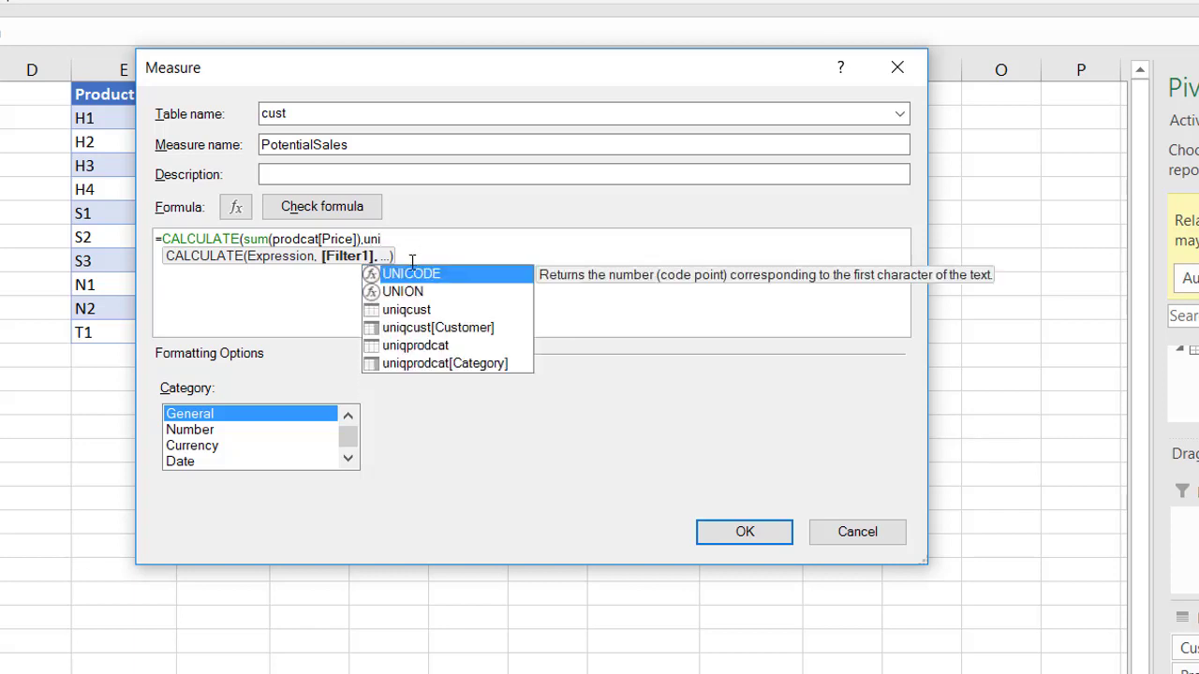
pyautogui.doubleClick(412, 310)
pyautogui.write(',')
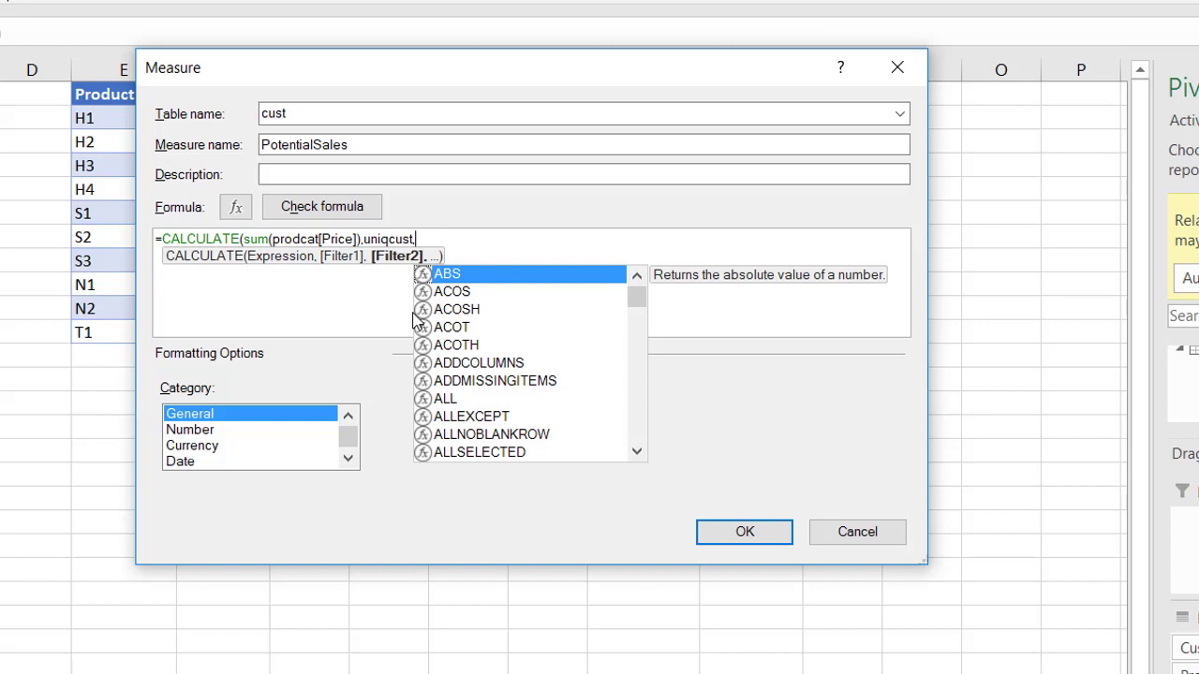
pyautogui.write('cu')
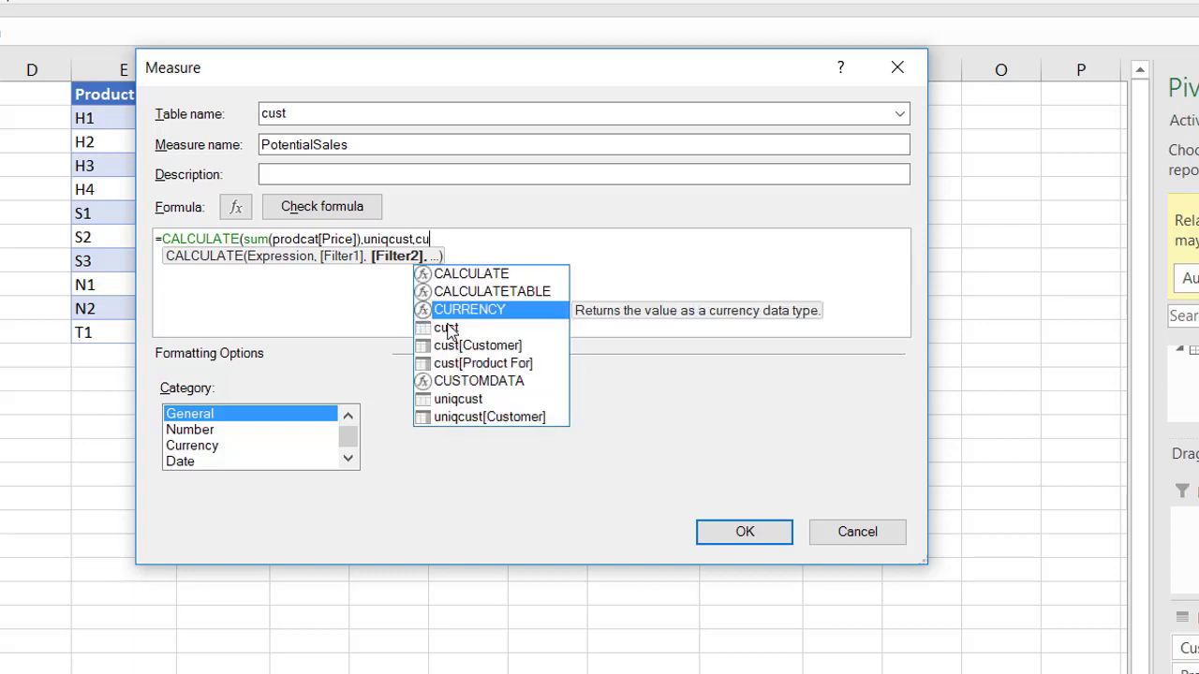
pyautogui.doubleClick(447, 328)
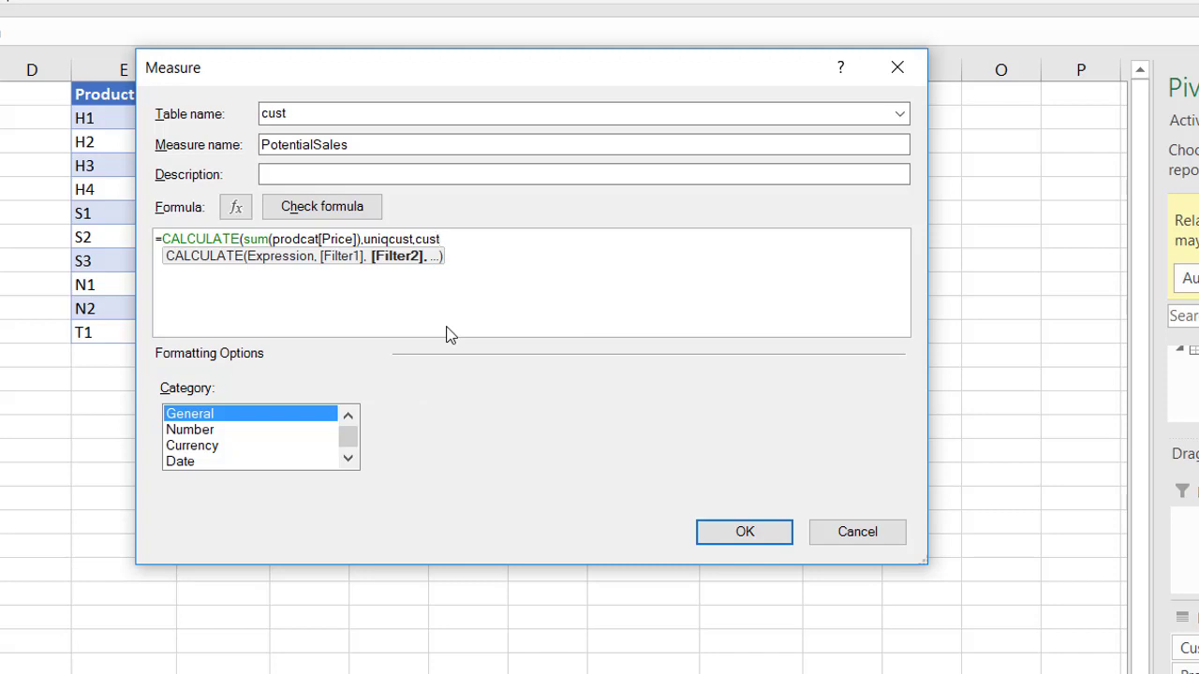
pyautogui.write(',uni')
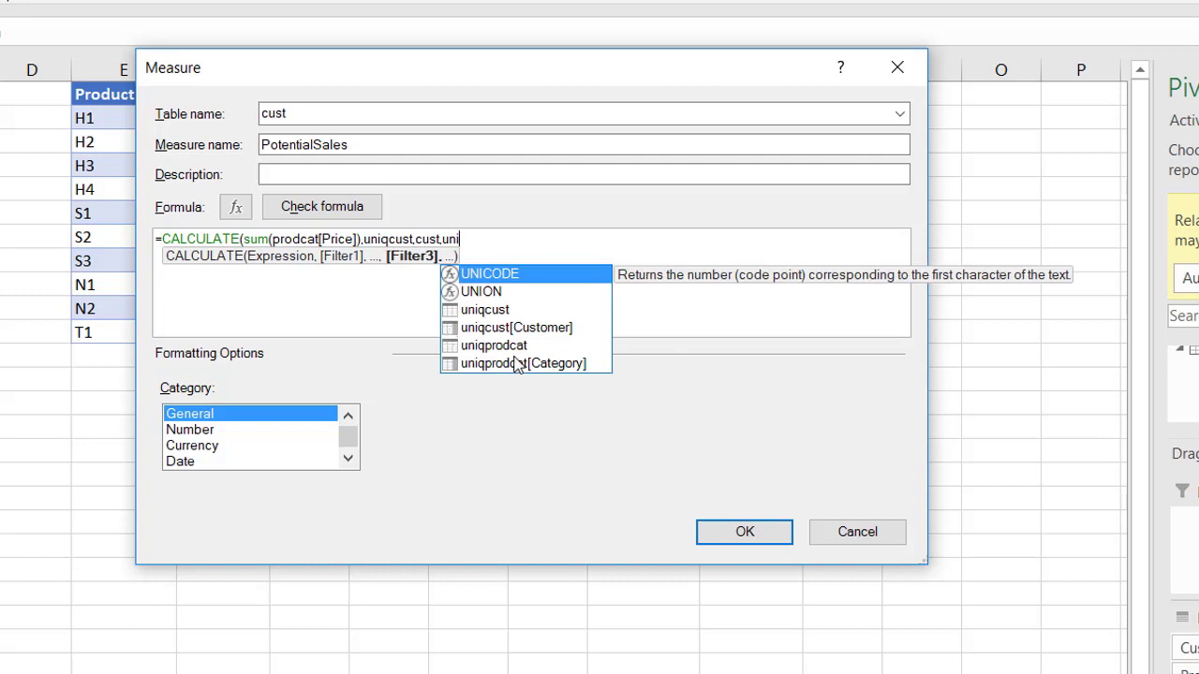
pyautogui.doubleClick(504, 344)
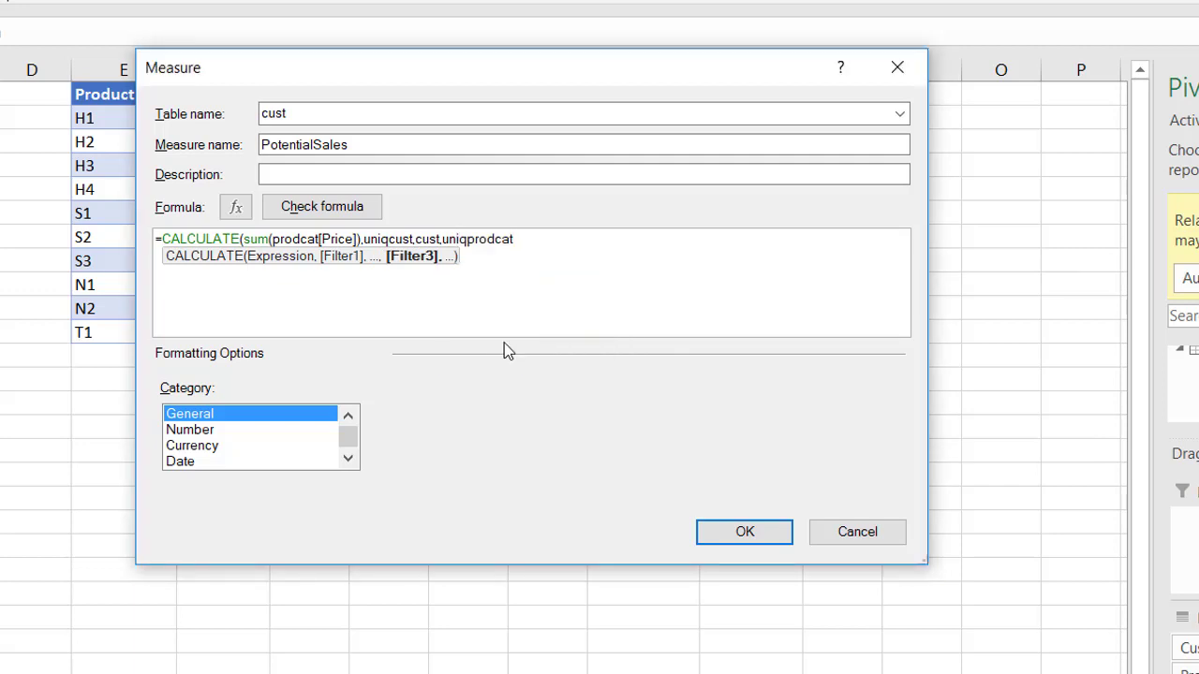
pyautogui.write(')')
pyautogui.click(342, 214)
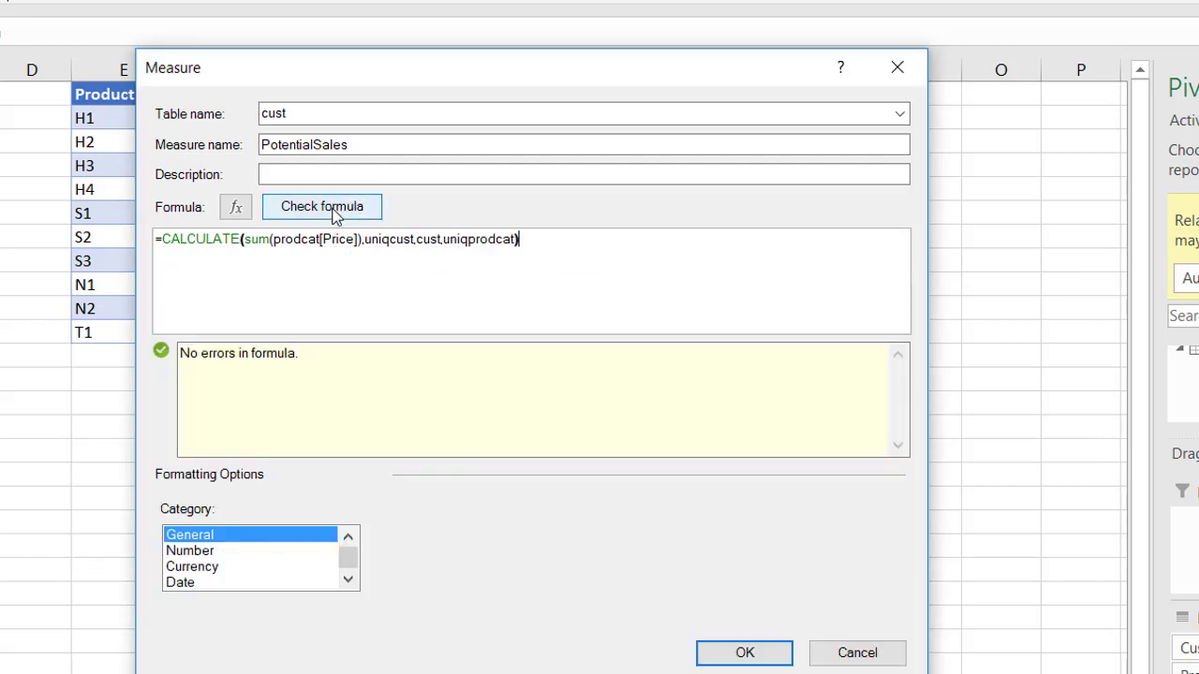
# Step: Save the measure in Currency format with the $ symbol and 2 decimals, and remove Sum of Price from the PivotTable values
pyautogui.click(205, 566)
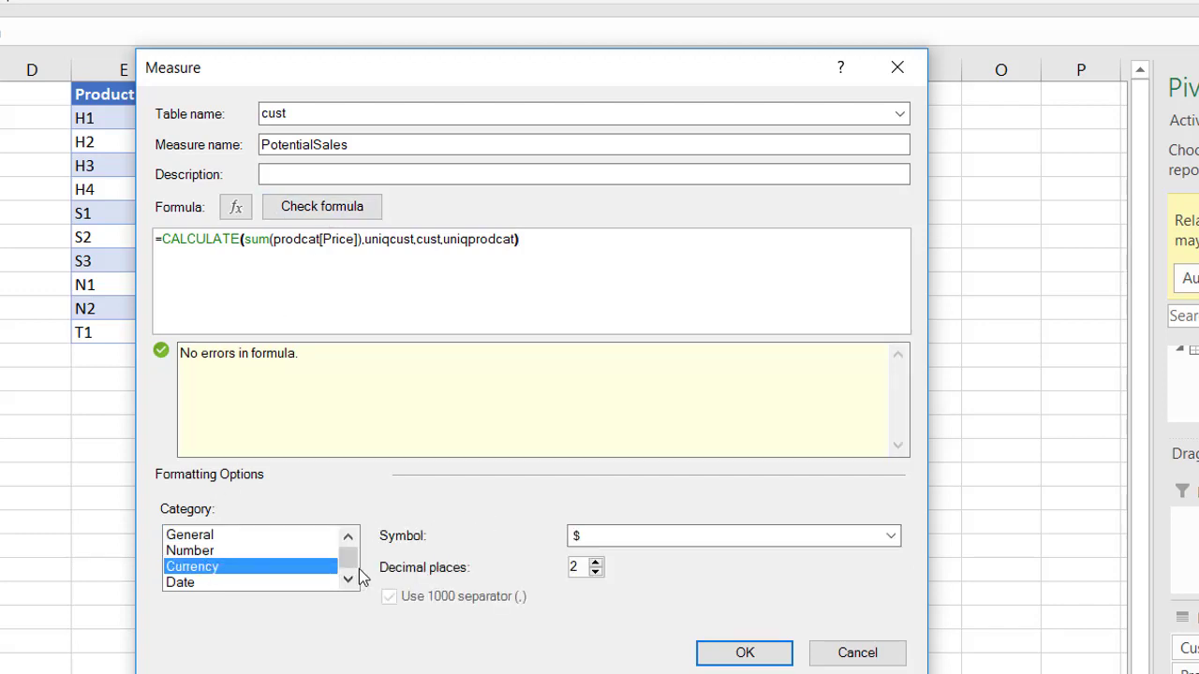
pyautogui.click(742, 651)
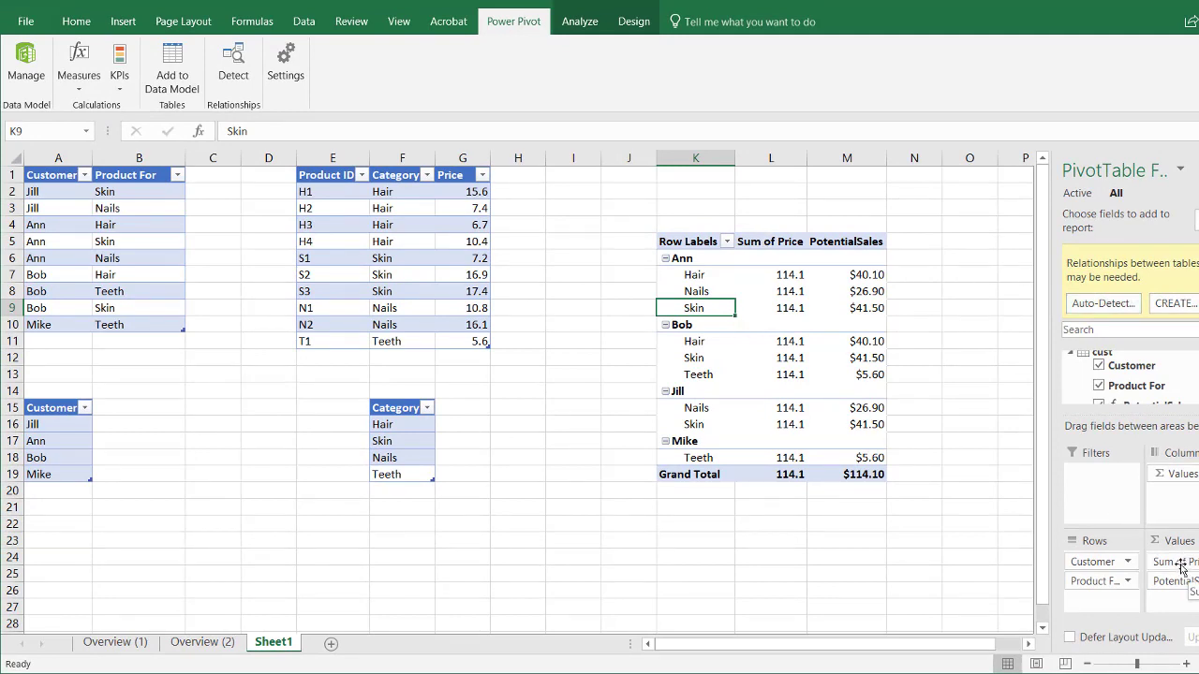
pyautogui.moveTo(1182, 566); pyautogui.dragTo(977, 581)
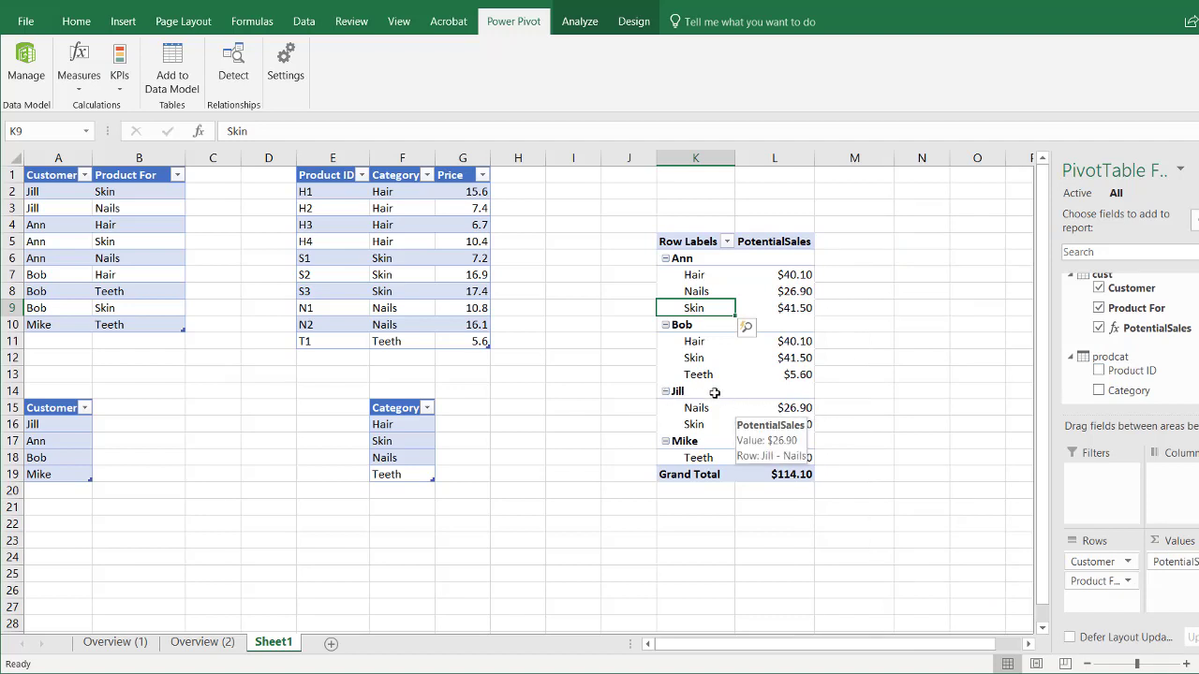
# Step: Check the sums of the Nails prices in G9:G10 and Skin prices in G6:G8 against PotentialSales in L15 and L16
pyautogui.moveTo(455, 309); pyautogui.dragTo(454, 324)
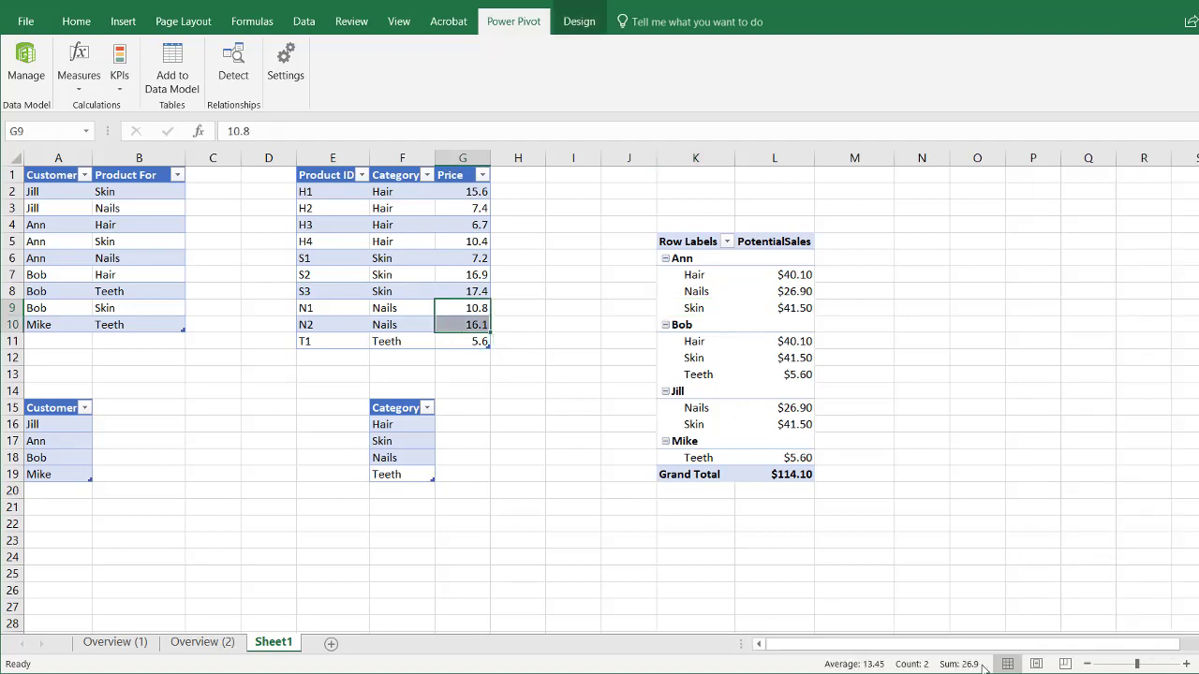
pyautogui.click(794, 406)
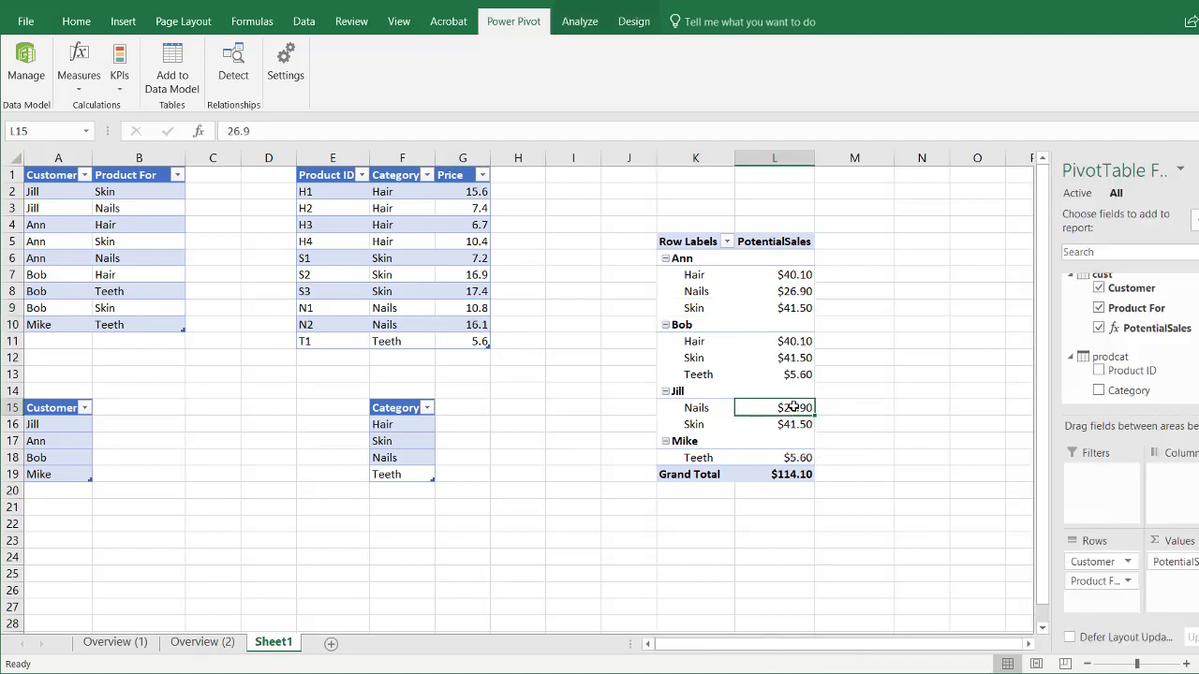
pyautogui.click(687, 424)
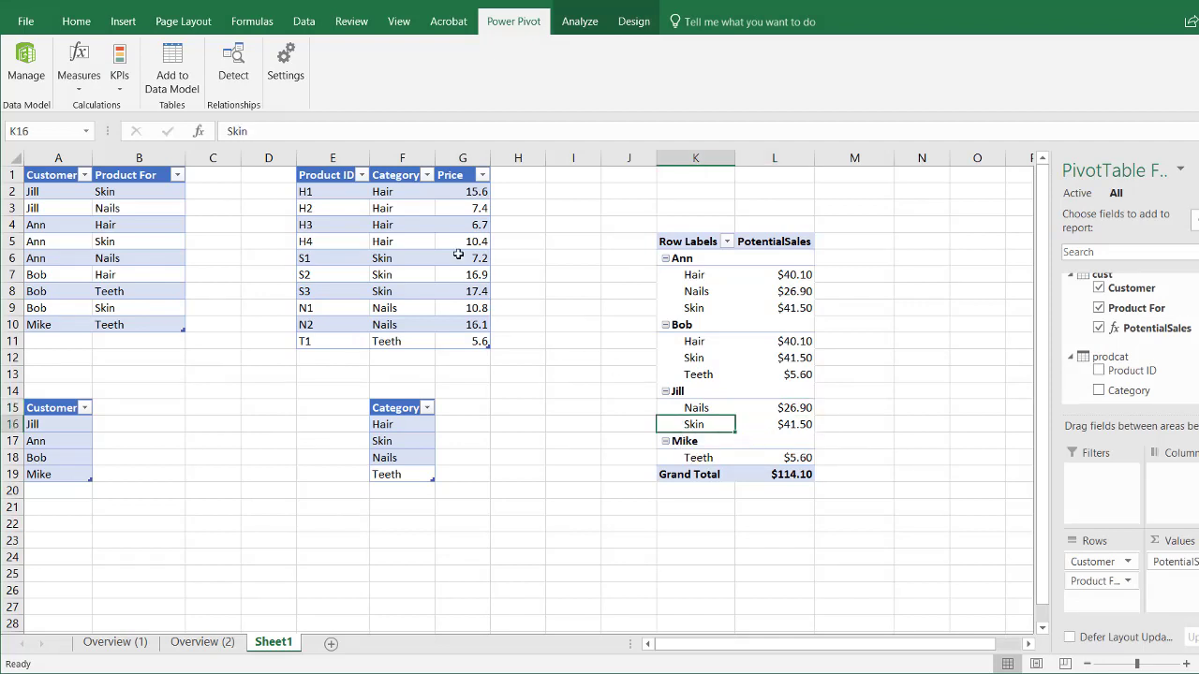
pyautogui.moveTo(457, 256); pyautogui.dragTo(461, 286)
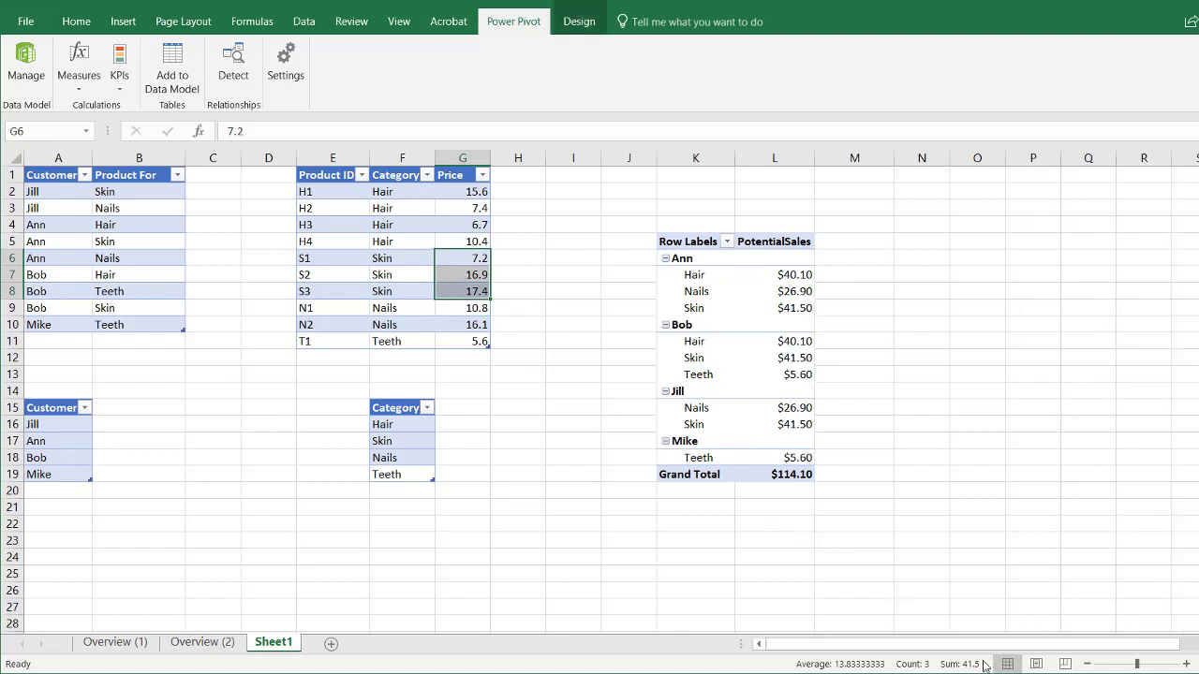
pyautogui.click(794, 426)
pyautogui.click(837, 415)
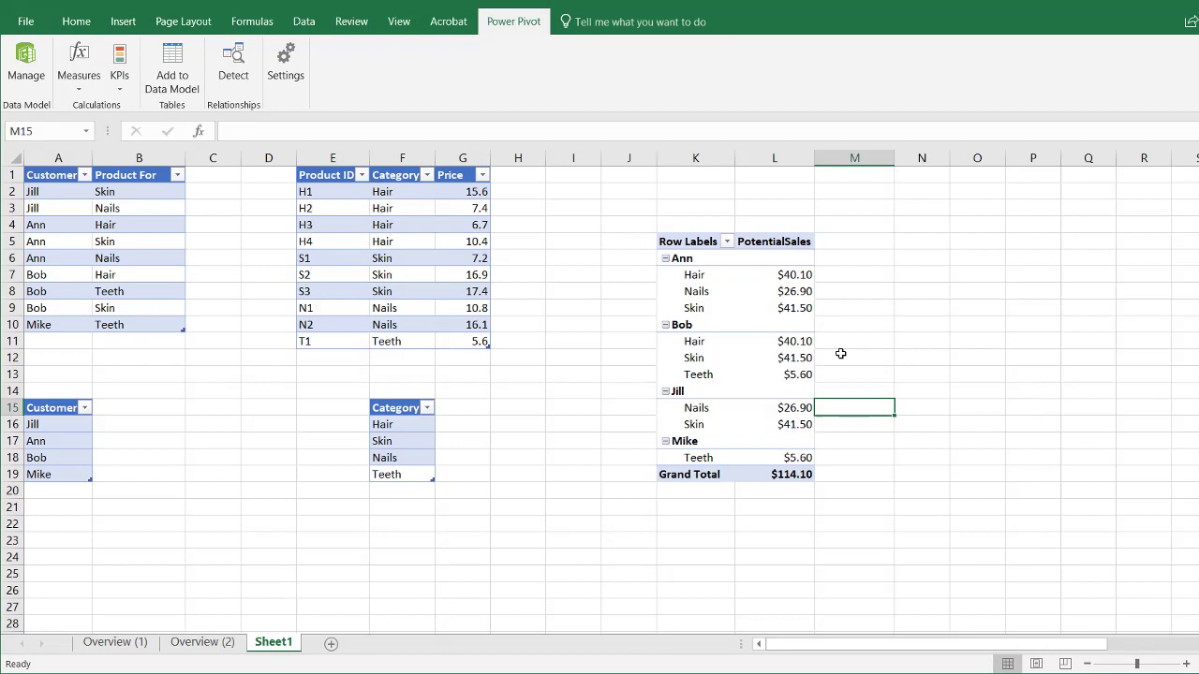
pyautogui.click(793, 277)
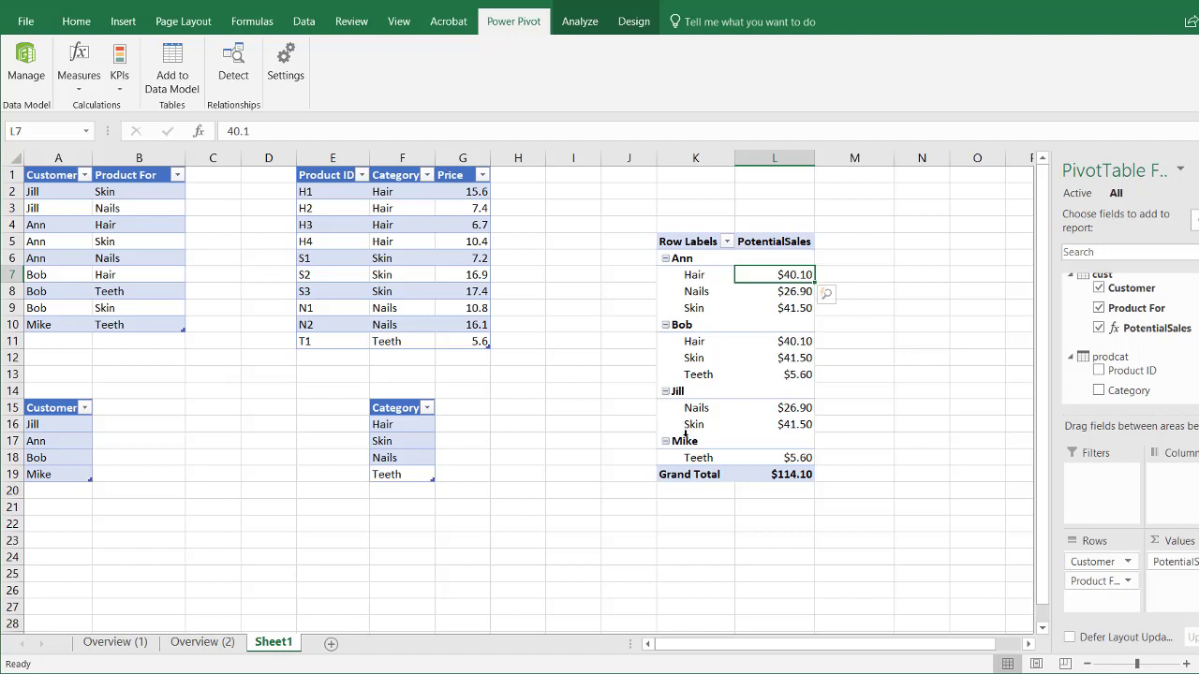
pyautogui.click(922, 462)
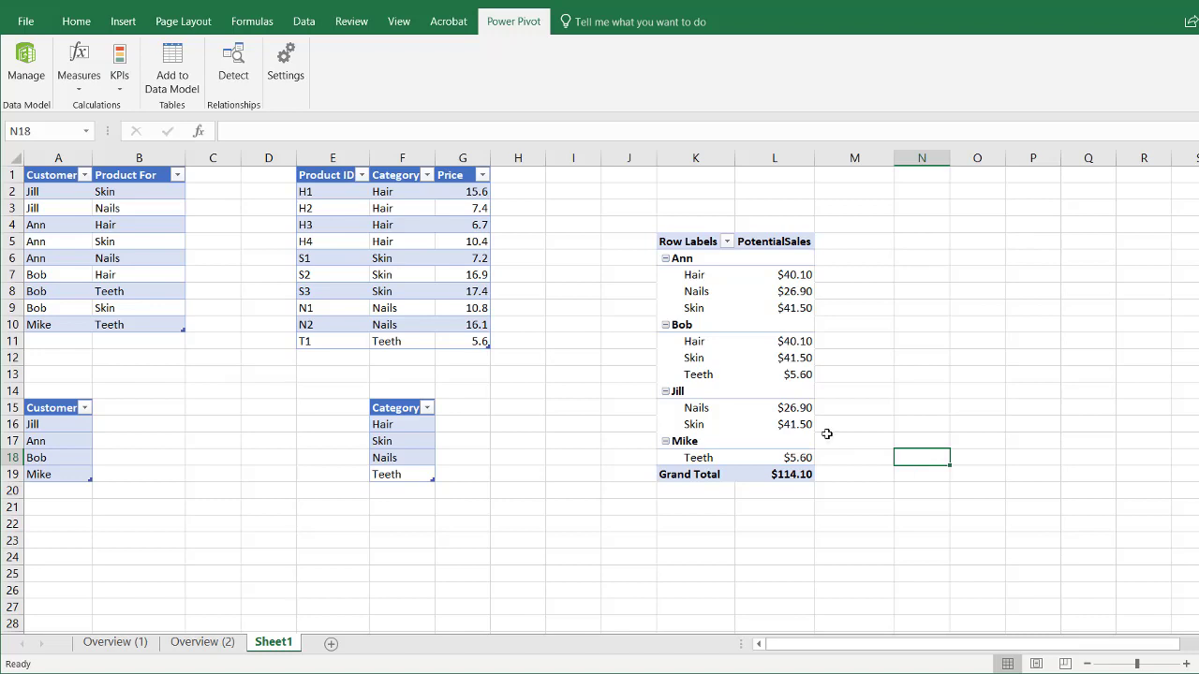
pyautogui.click(89, 255)
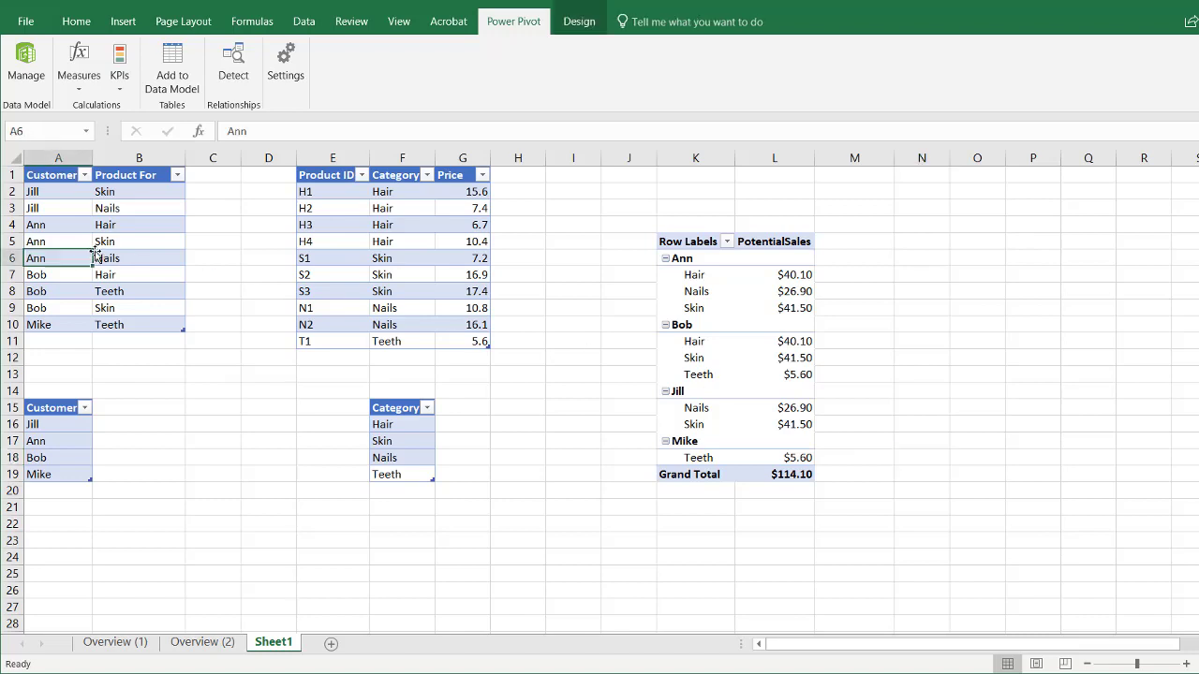
pyautogui.click(413, 226)
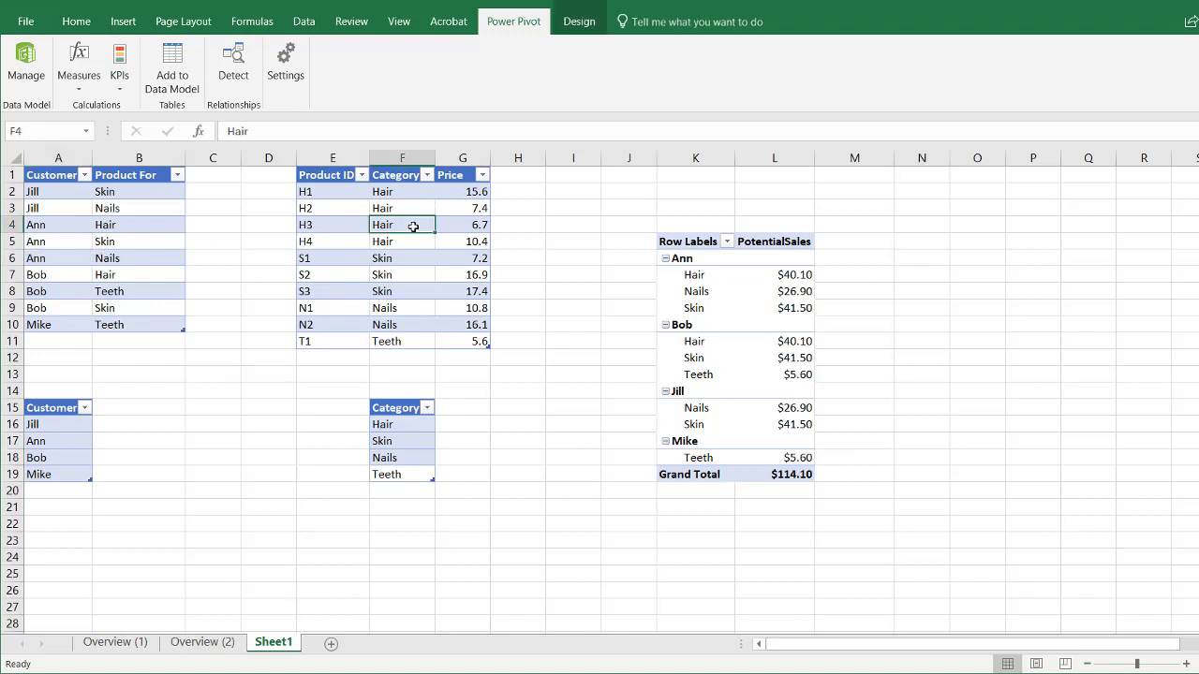